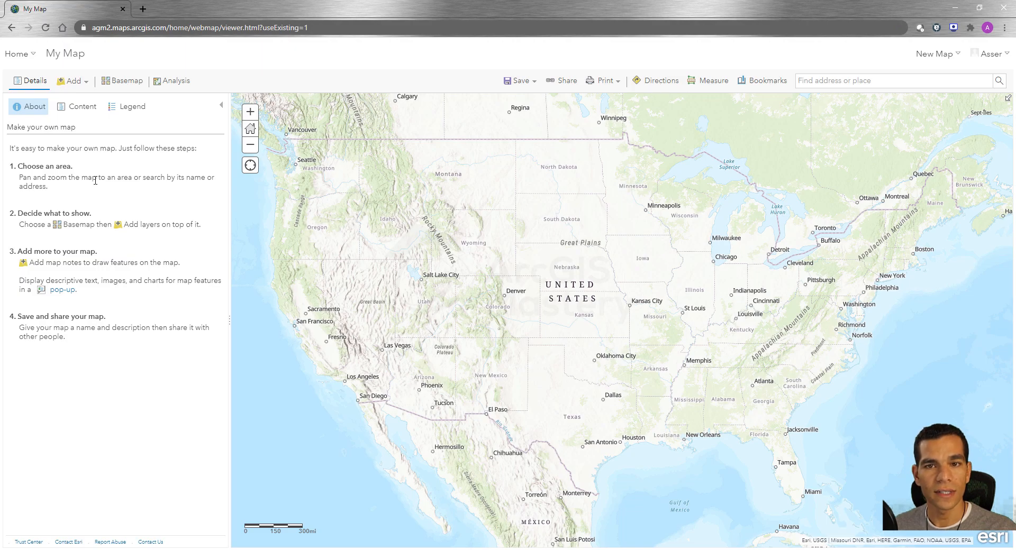
Add the Intersections layer from My Content to the map and show the map's contents
left_click(79, 86)
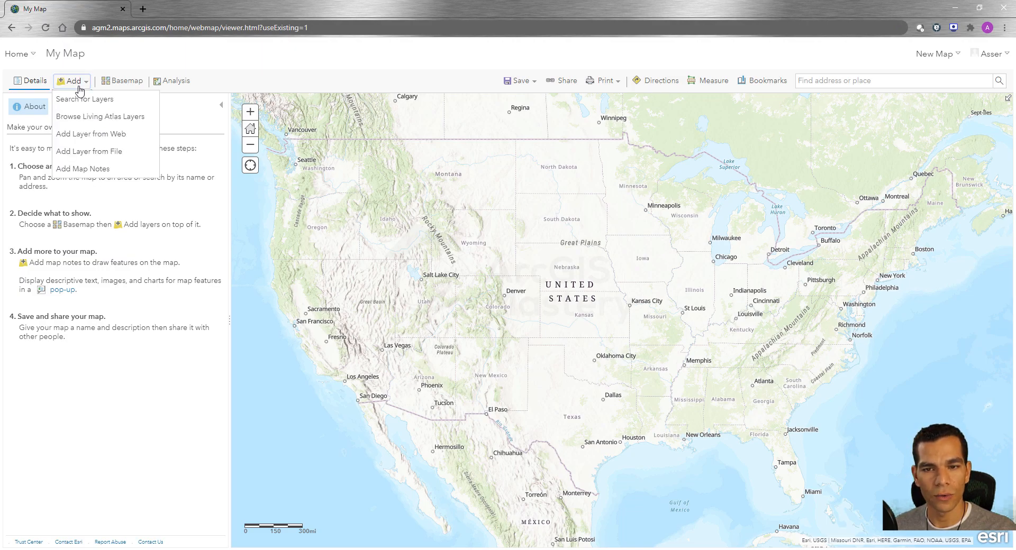
left_click(99, 100)
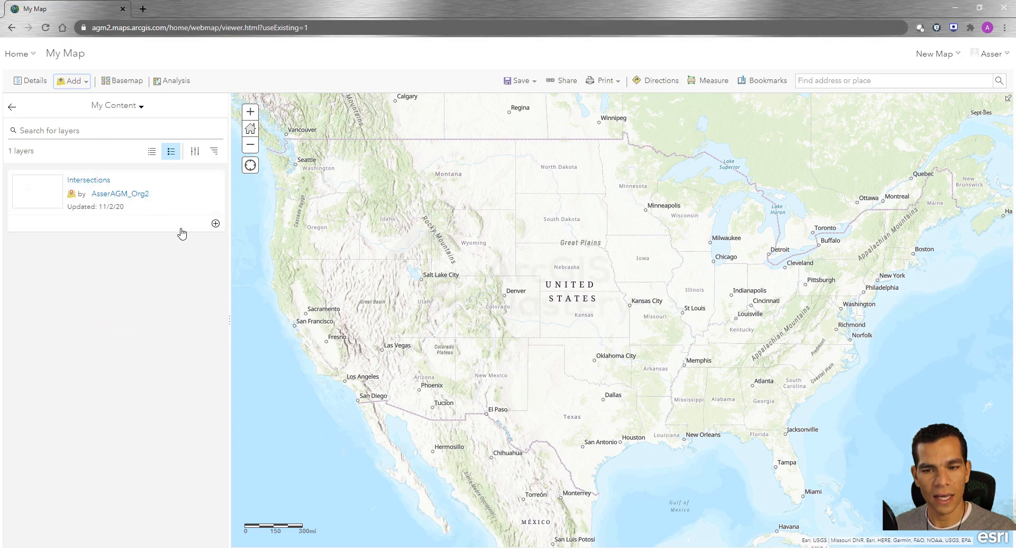
left_click(216, 223)
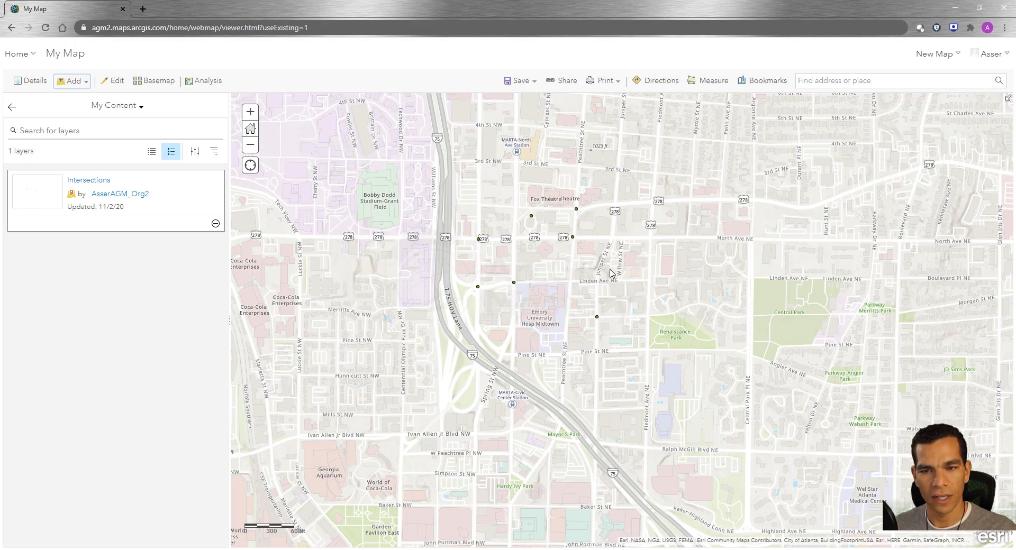
left_click(31, 81)
left_click(81, 109)
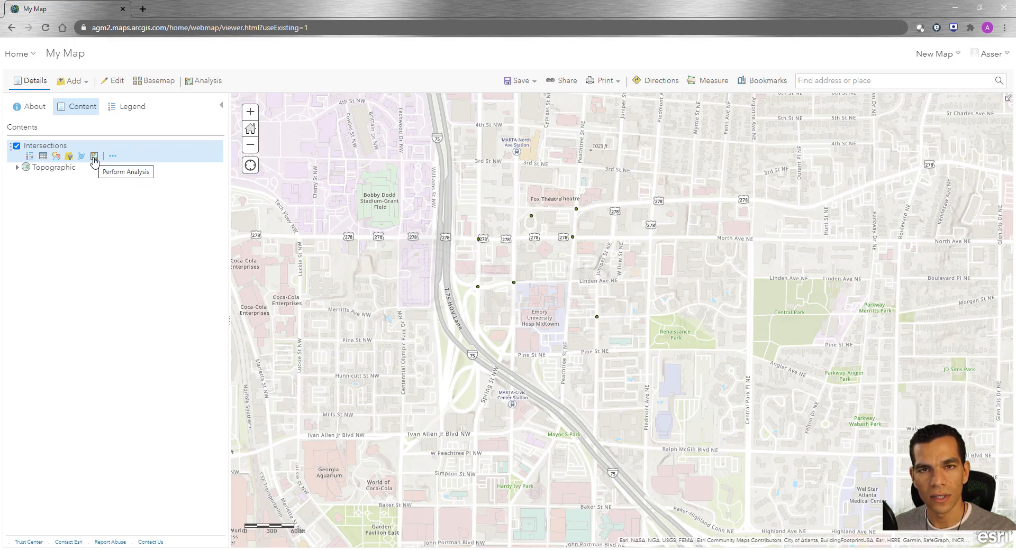
Look through the analysis tool categories and open the Create Buffers tool from Use Proximity
left_click(206, 86)
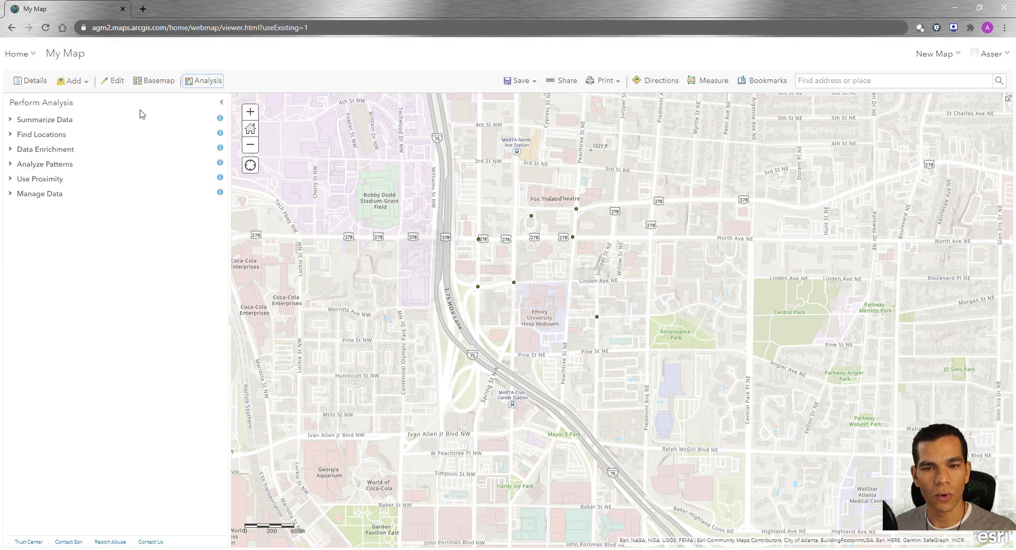
left_click(10, 120)
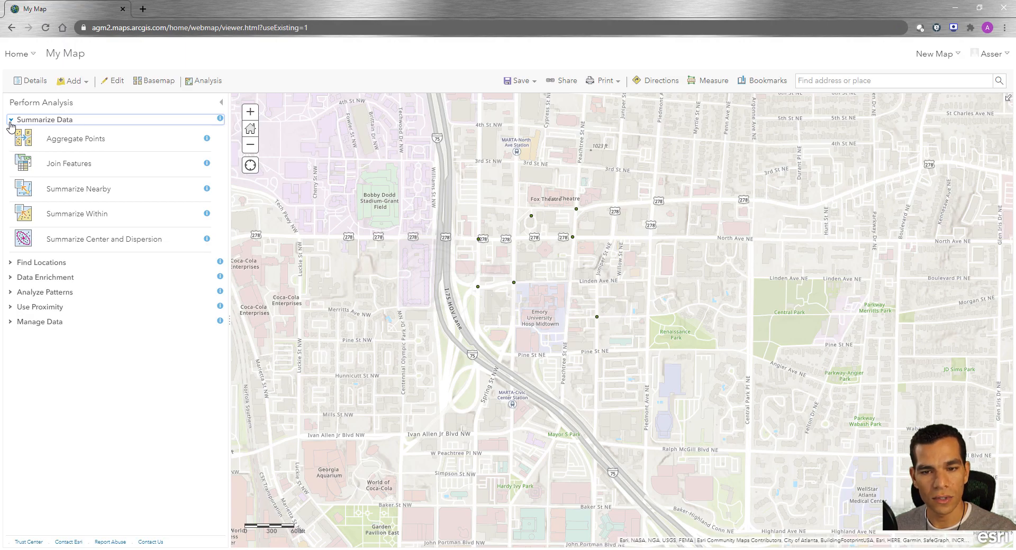
left_click(10, 122)
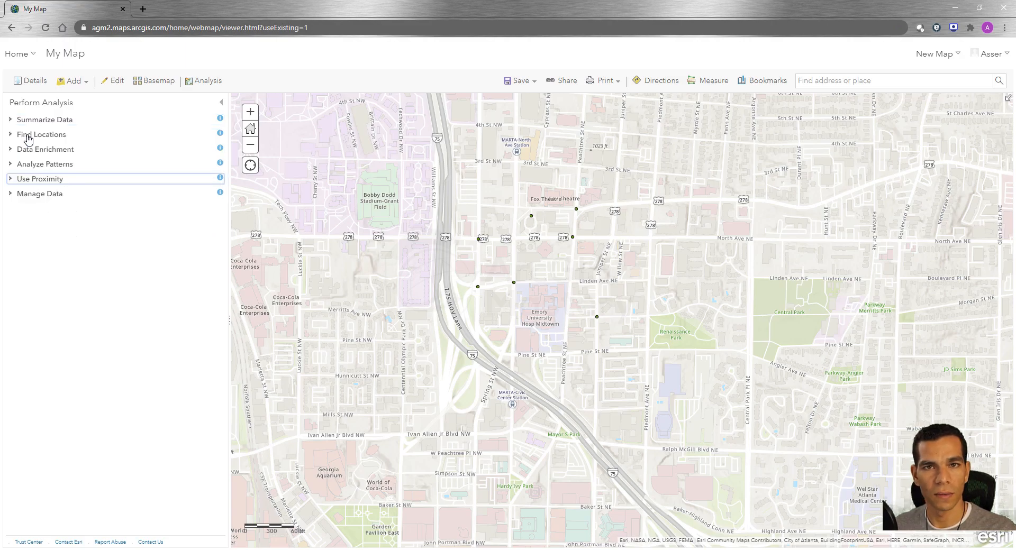
left_click(10, 179)
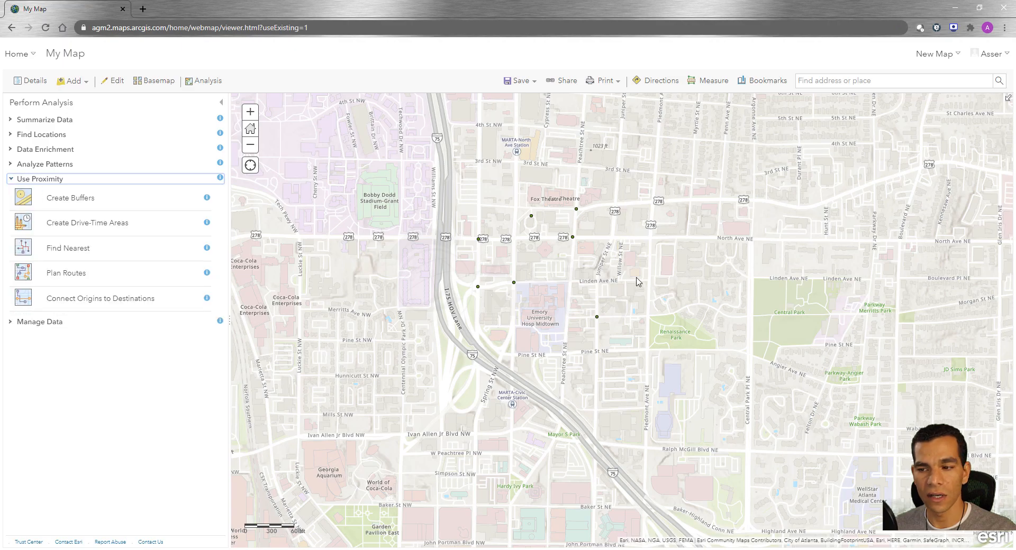
left_click(78, 200)
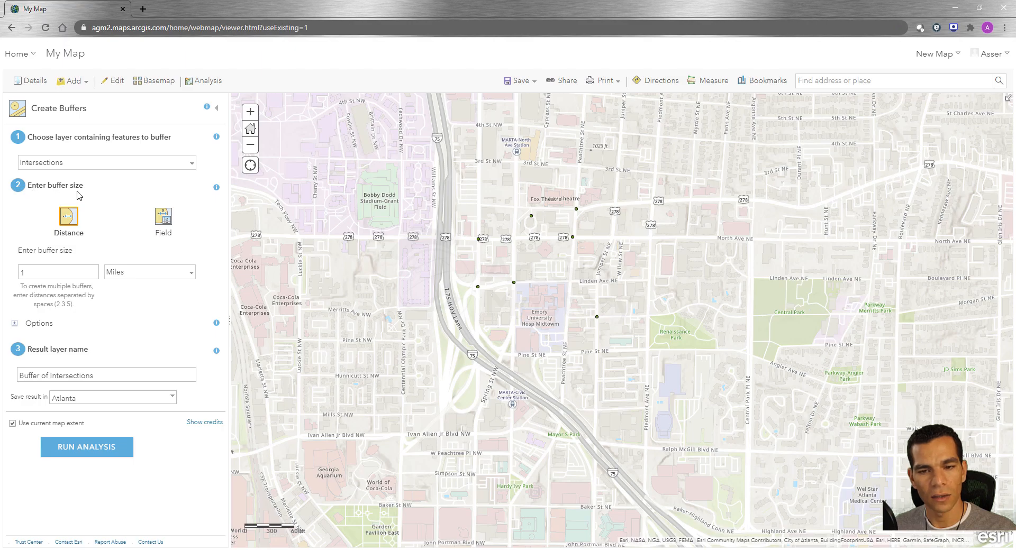
Set the buffer distance for the Intersections layer to 250 feet
left_click_drag(48, 276, 16, 274)
type("250")
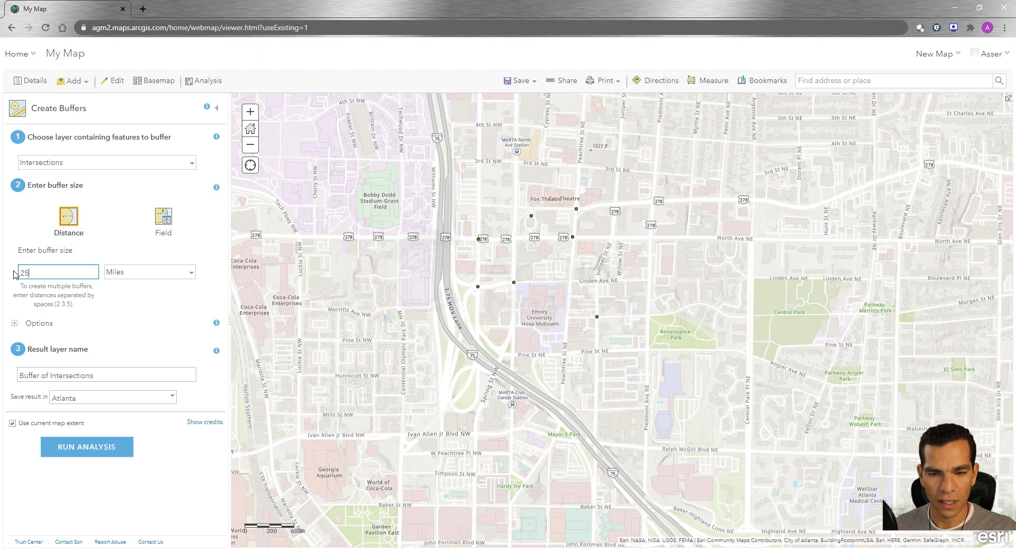
left_click(141, 273)
left_click(131, 306)
Review the buffer type options and the folders available for saving the result layer
left_click(15, 325)
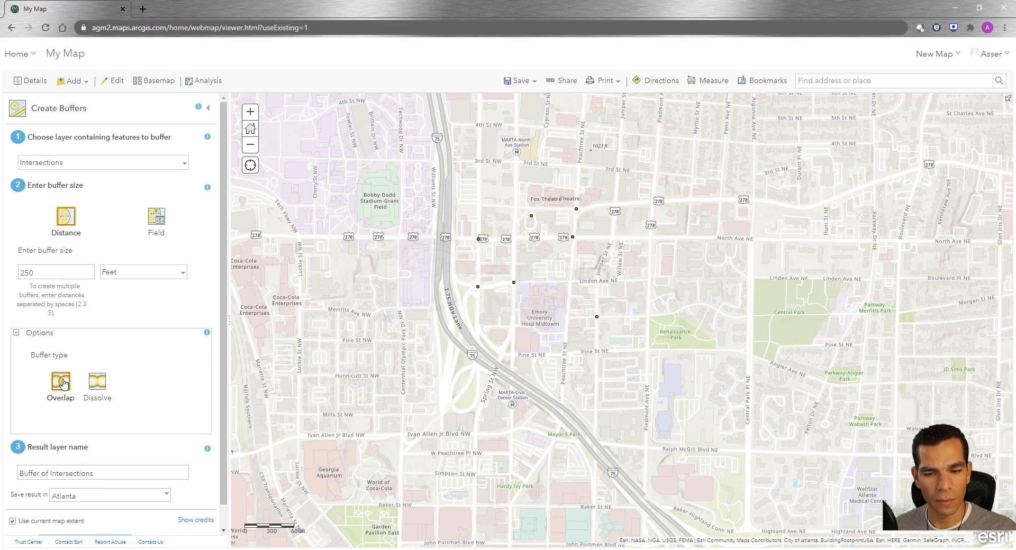
left_click(16, 331)
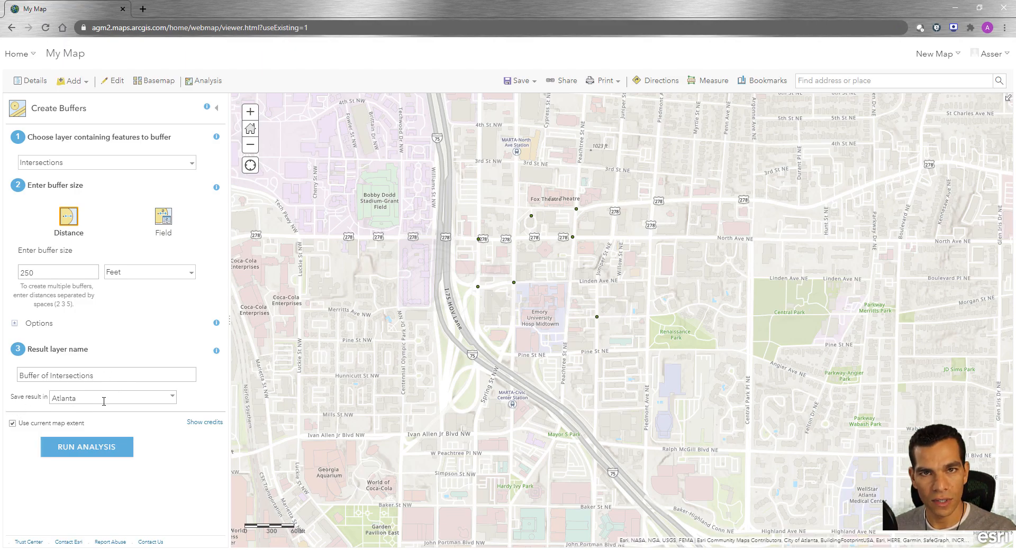
left_click(172, 400)
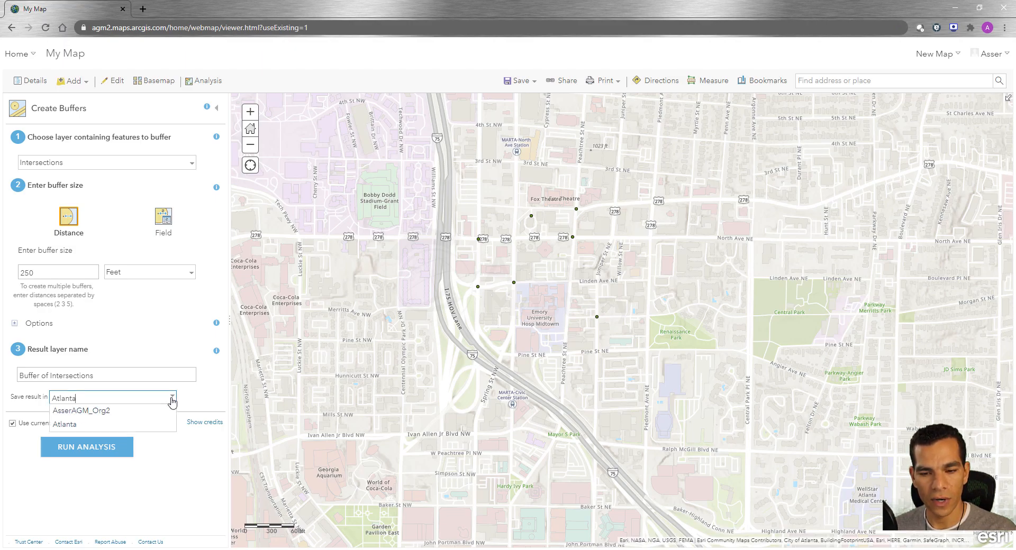
left_click(172, 401)
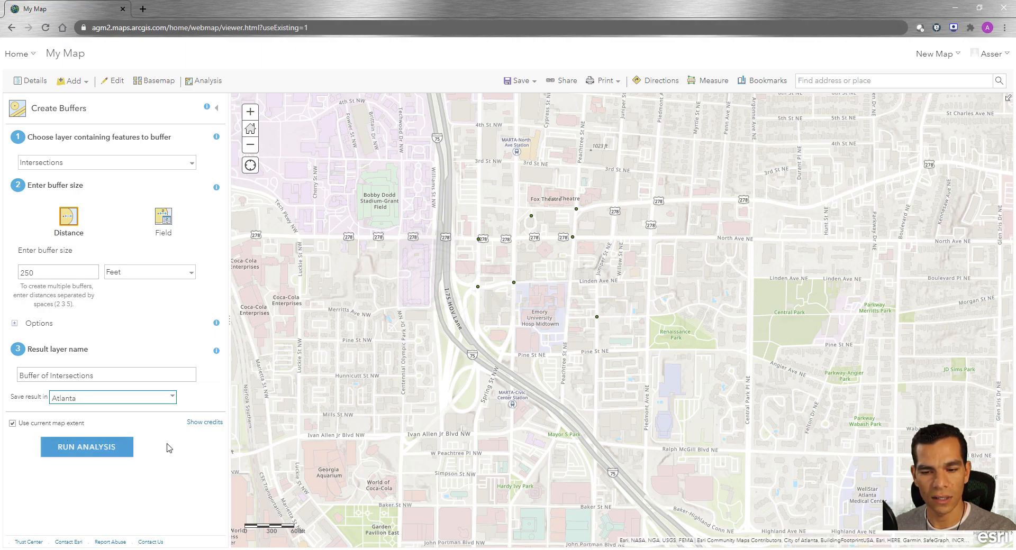
Check the credit usage report and run the buffer analysis, saving Buffer of Intersections in the Atlanta folder
left_click(207, 424)
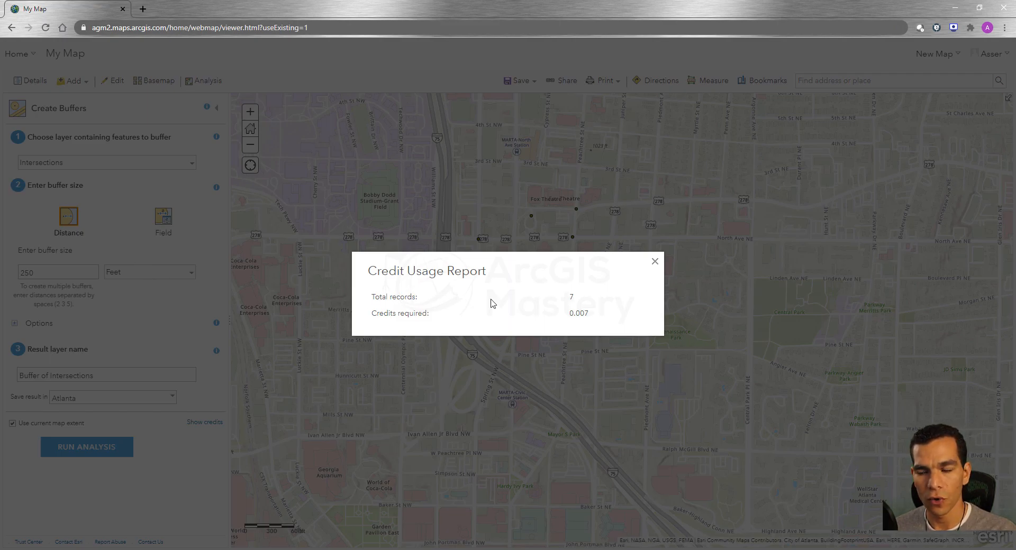
left_click(655, 262)
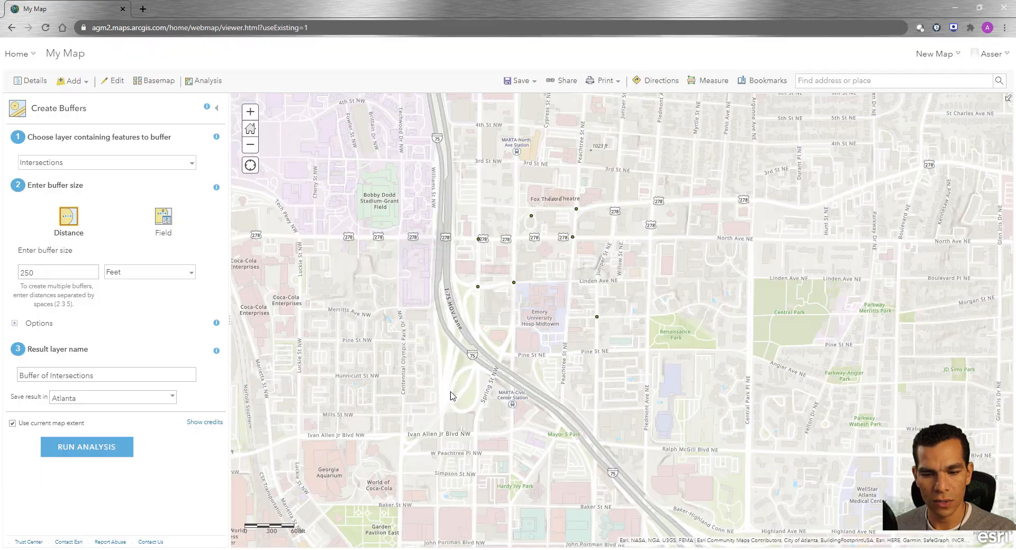
left_click(86, 448)
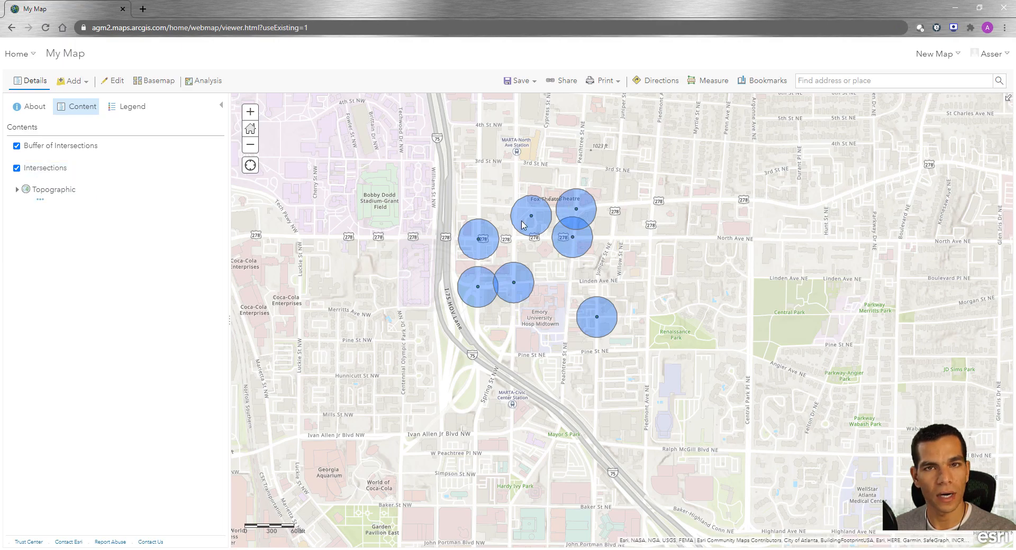
Hide the Intersections layer and inspect the attributes of one buffer circle near the Fox Theatre
left_click(17, 168)
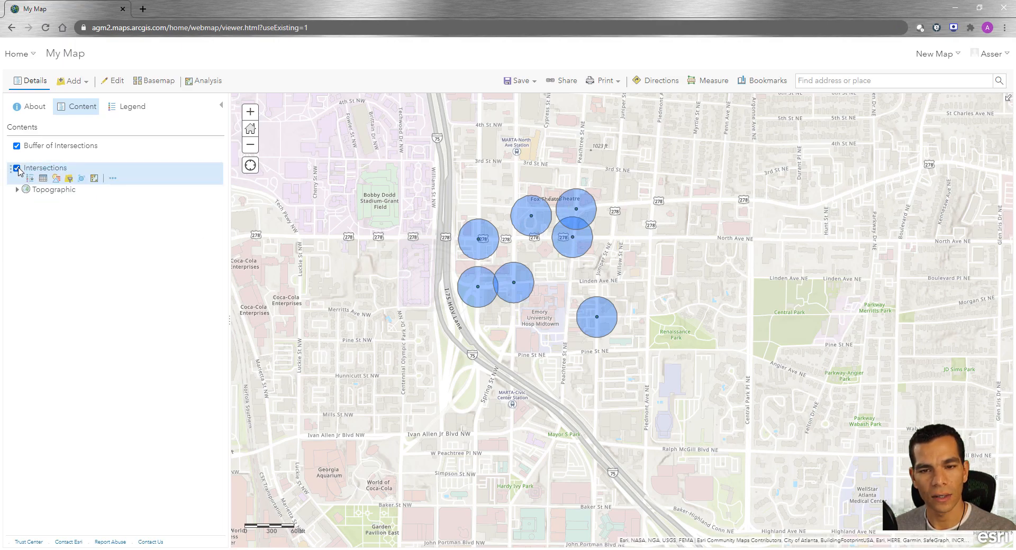
left_click(534, 226)
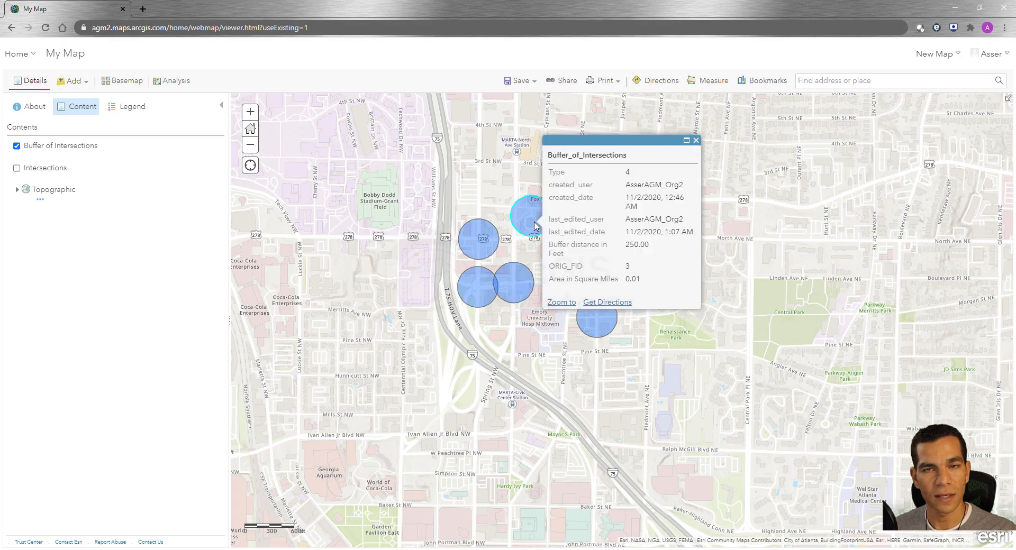
left_click(696, 140)
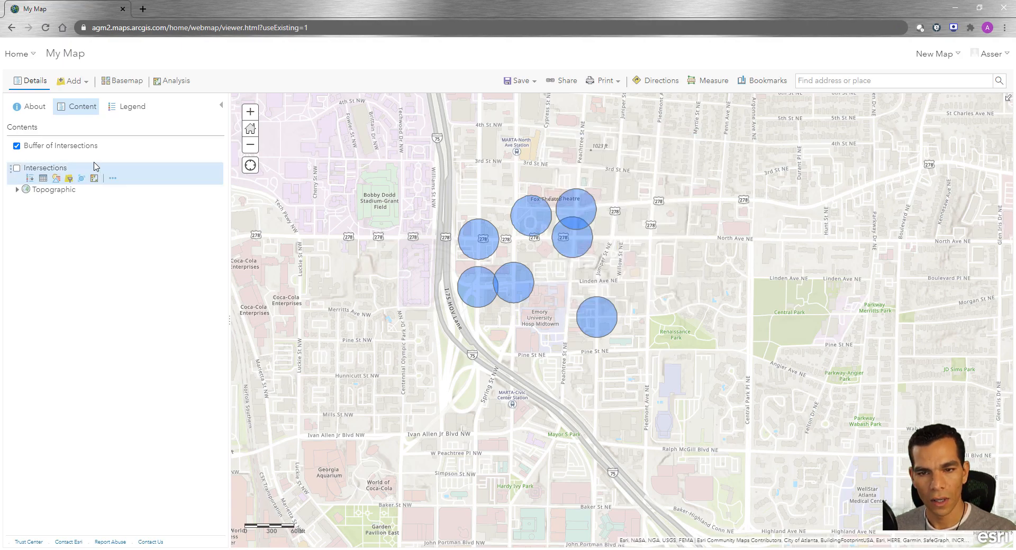
mouse_move(95, 163)
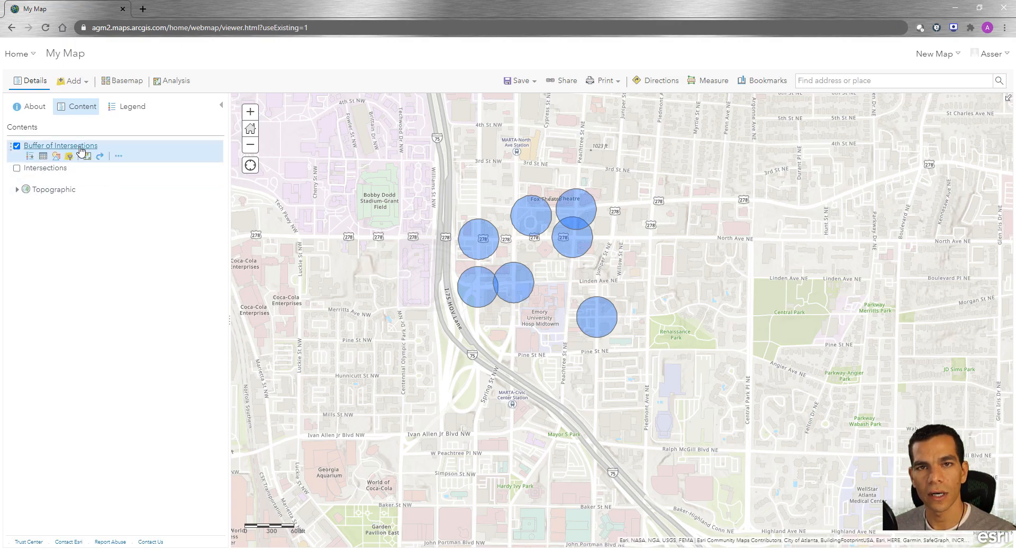
Open the Content page in a new browser tab, check the Atlanta folder's items, and return to the map
left_click(28, 58)
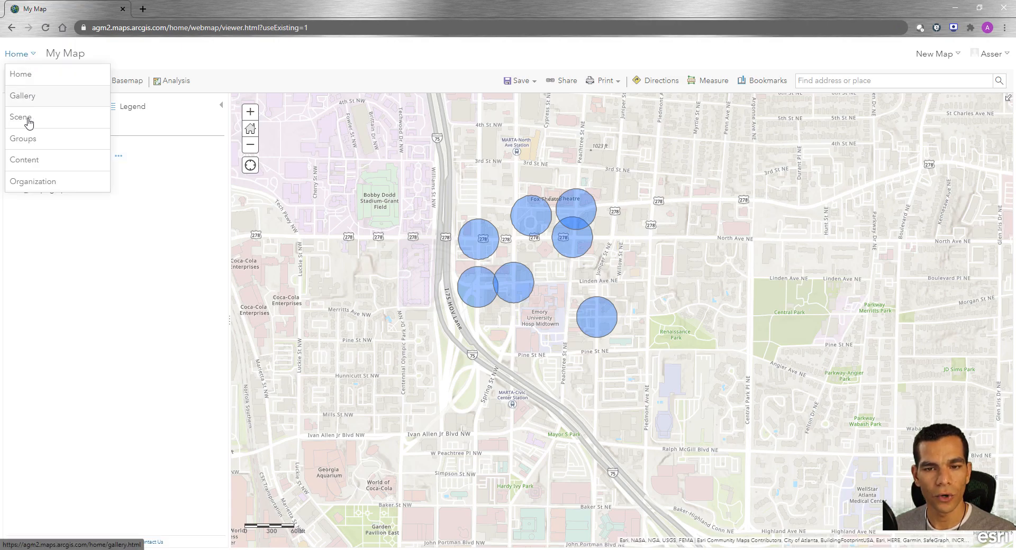
right_click(30, 164)
left_click(51, 173)
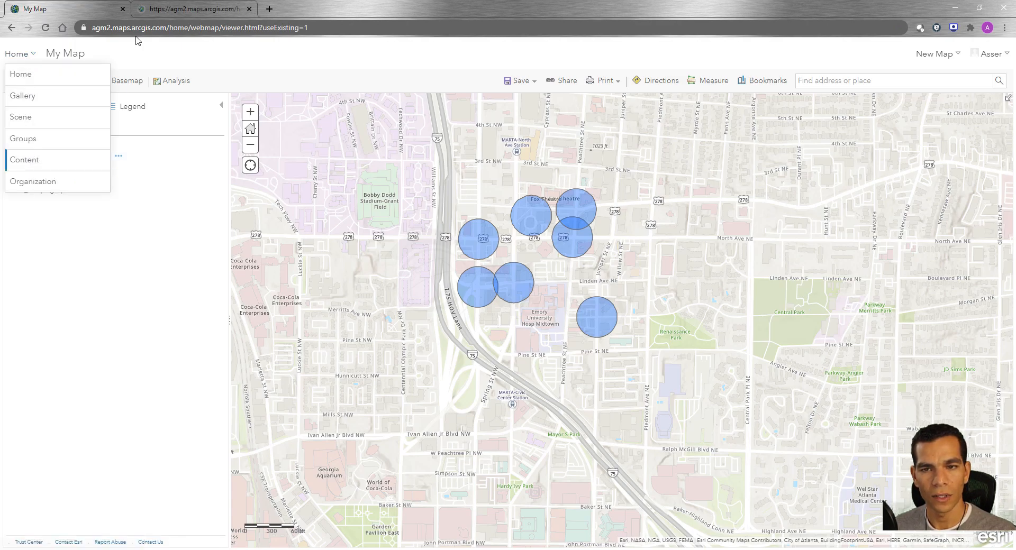
left_click(101, 251)
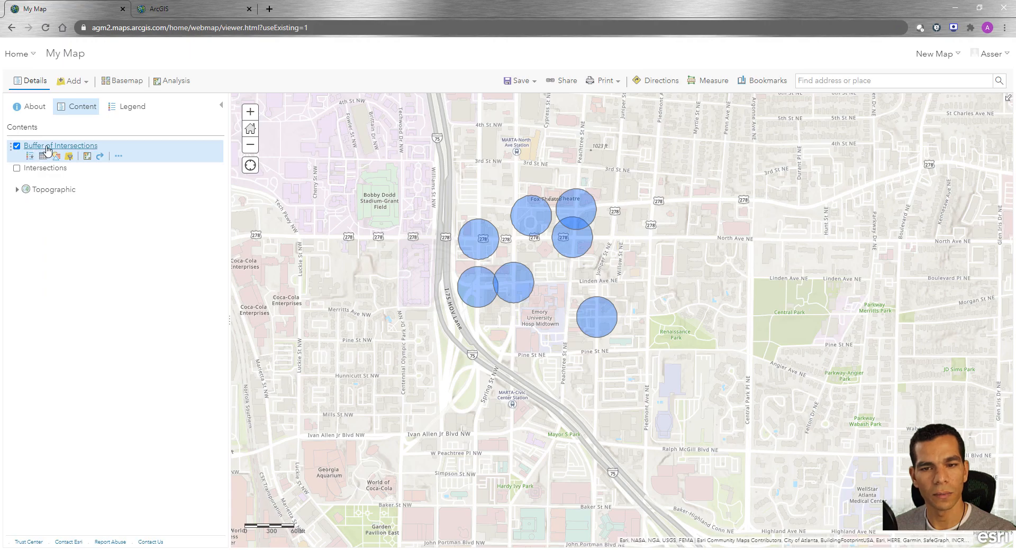
left_click(177, 7)
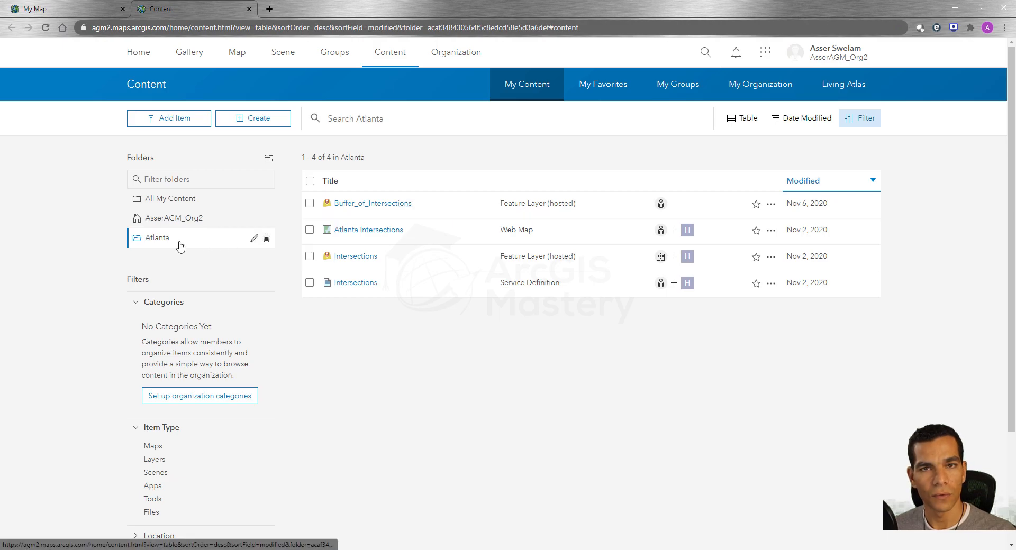
left_click(55, 11)
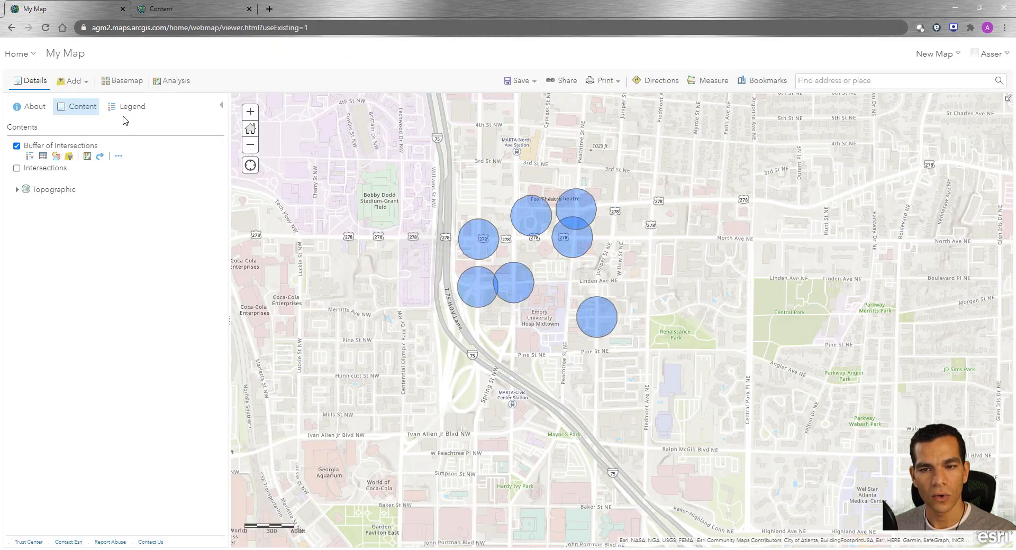
Display the Summarize Data tools among the map's analysis tools
left_click(170, 83)
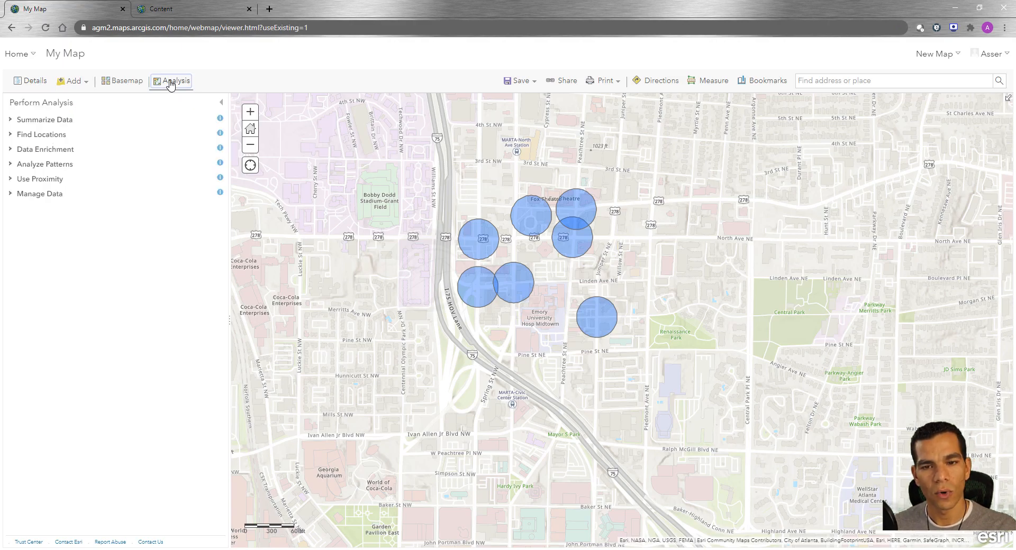
left_click(11, 122)
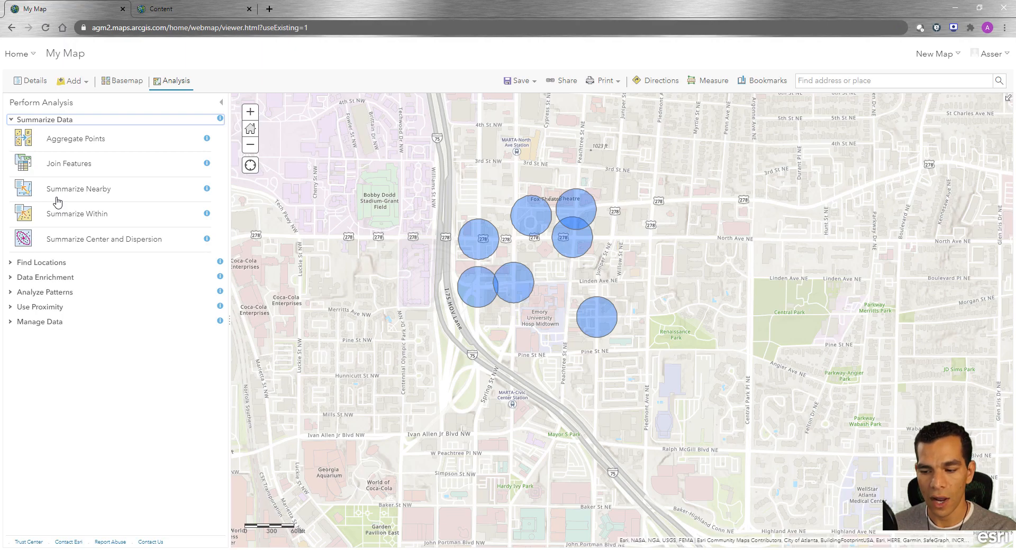
Switch to ArcGIS Pro and choose the 11/3/2020 5:38:12 PM Layer To KML run to share as a web tool
left_click(358, 306)
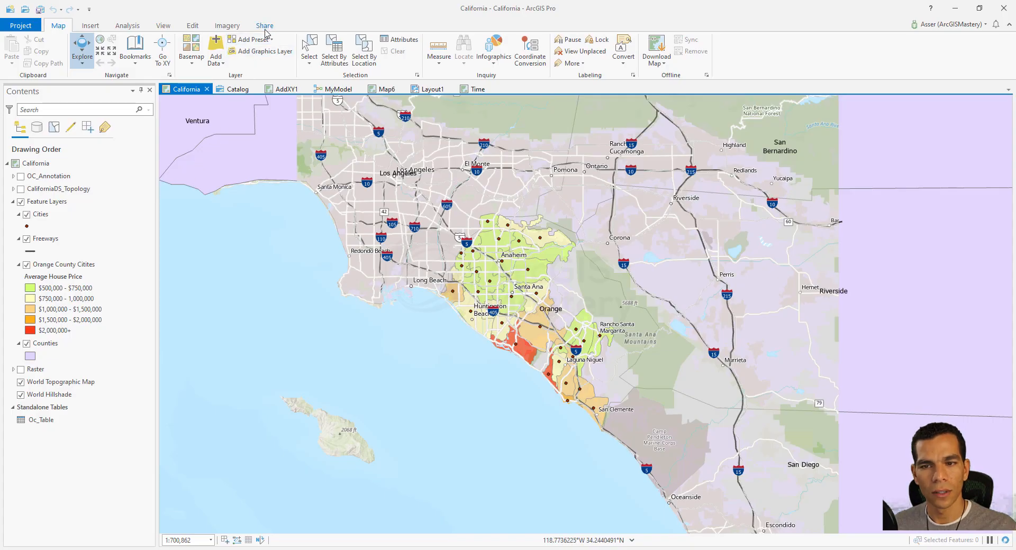
left_click(266, 26)
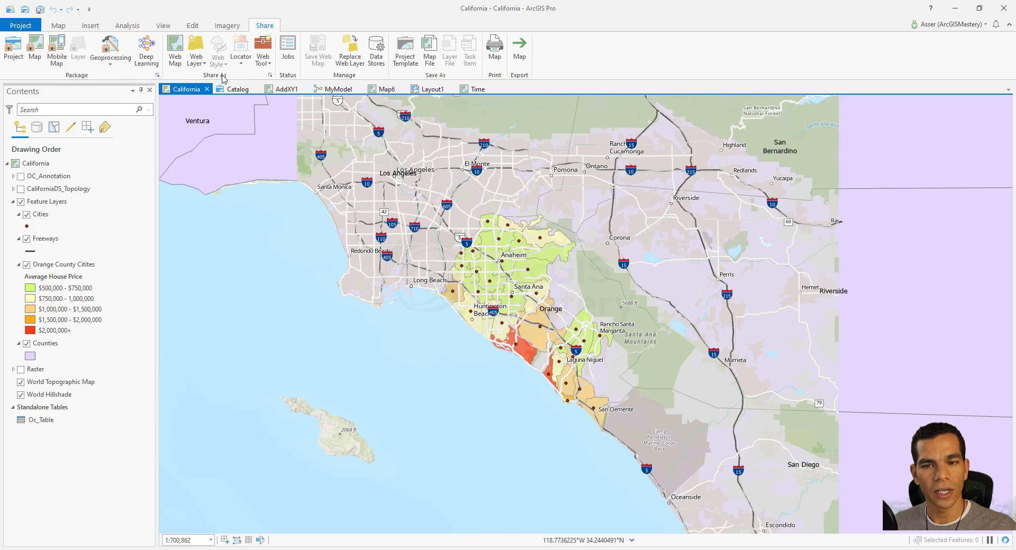
left_click(264, 59)
left_click(311, 83)
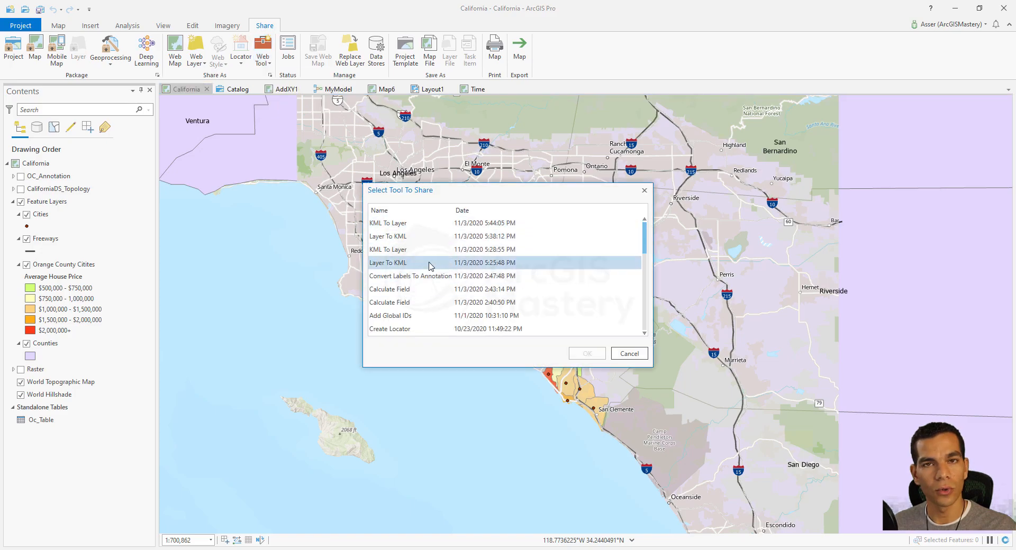
left_click(393, 243)
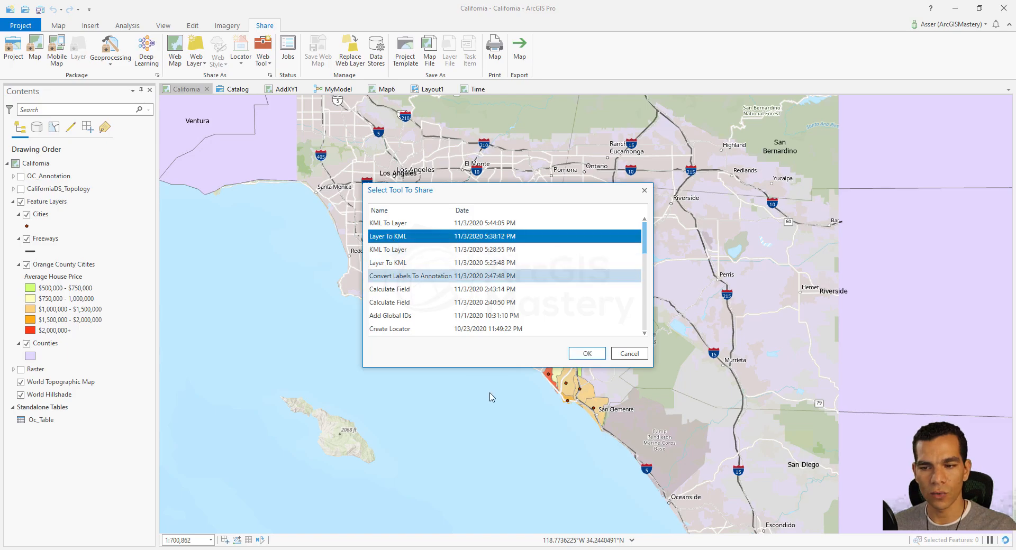
left_click(588, 354)
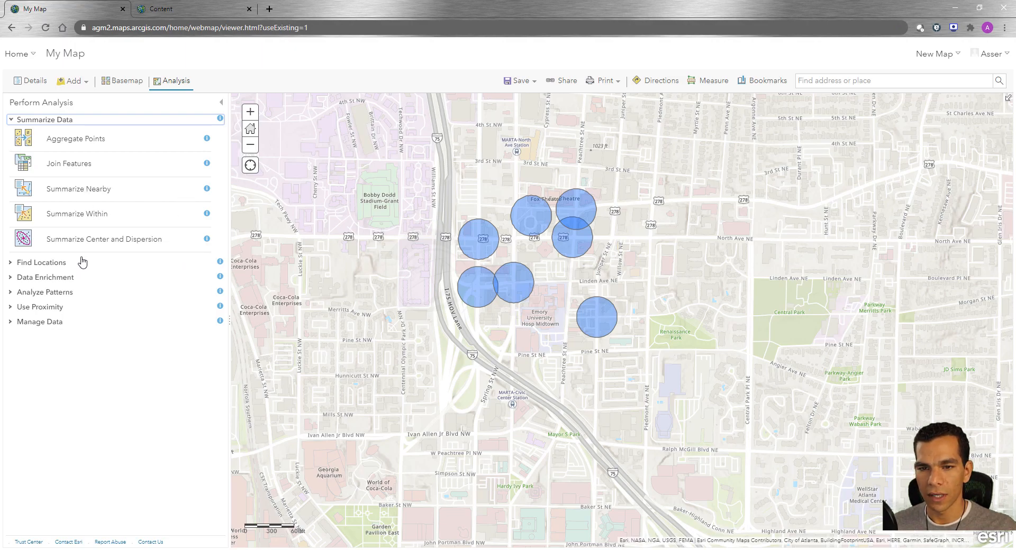
Back in the ArcGIS Online map, leave the analysis tools and open Directions
left_click(29, 82)
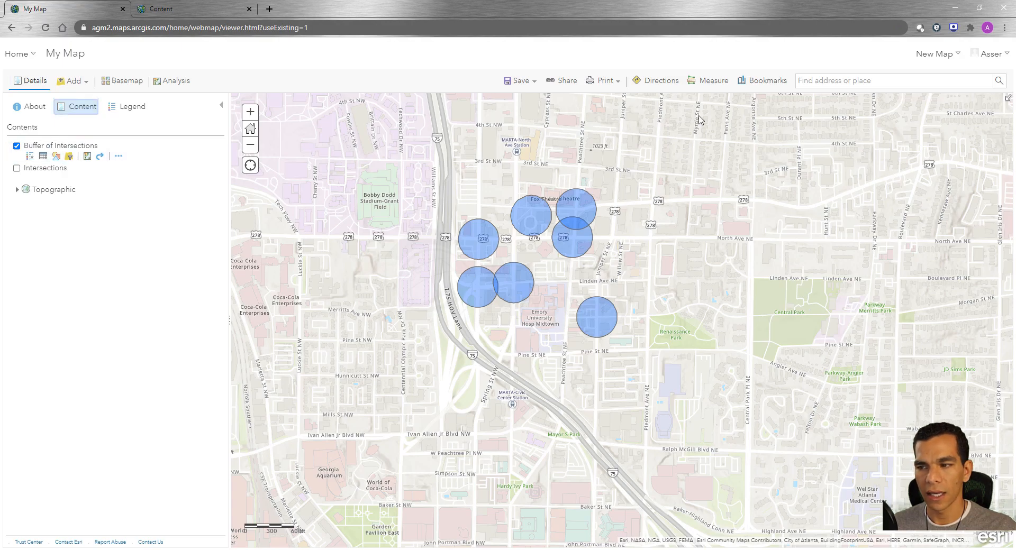
left_click(662, 84)
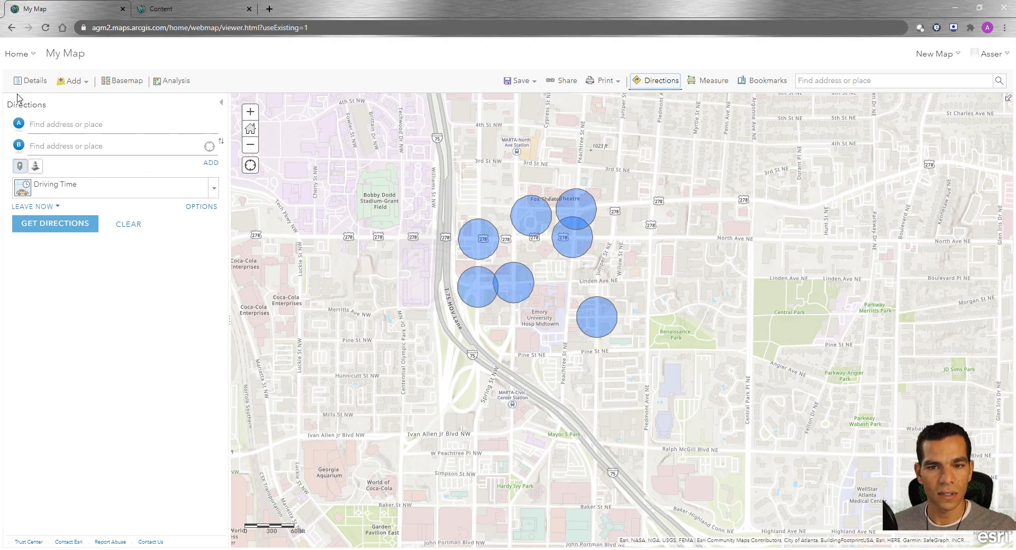
Turn on the Intersections layer in the map contents and get directions routing to all of its features
left_click(30, 80)
left_click(16, 168)
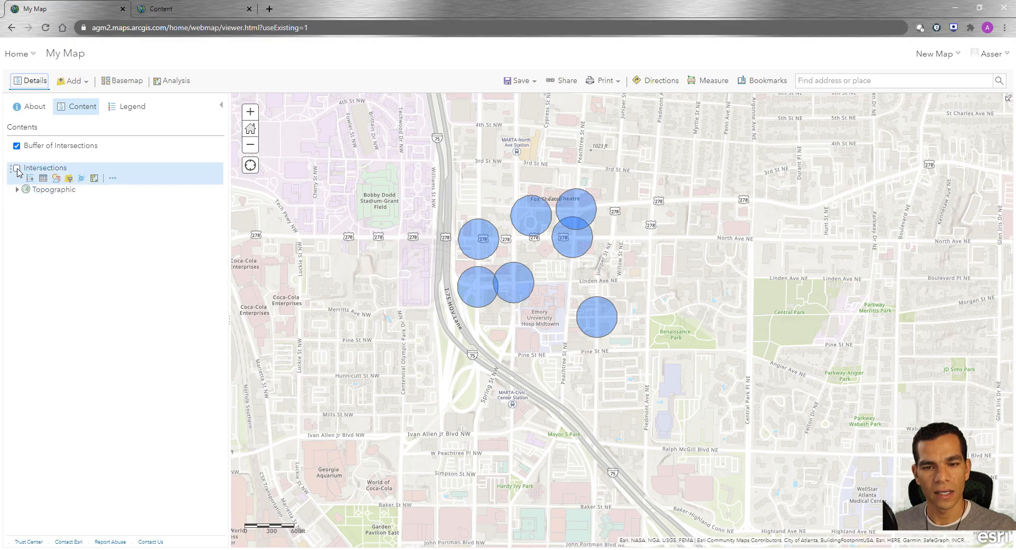
left_click(113, 178)
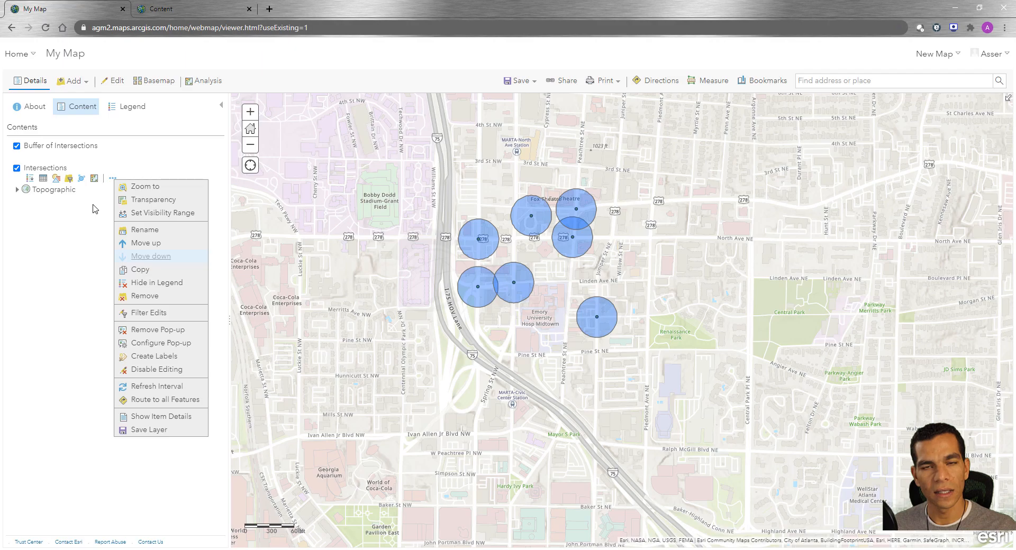
left_click(170, 406)
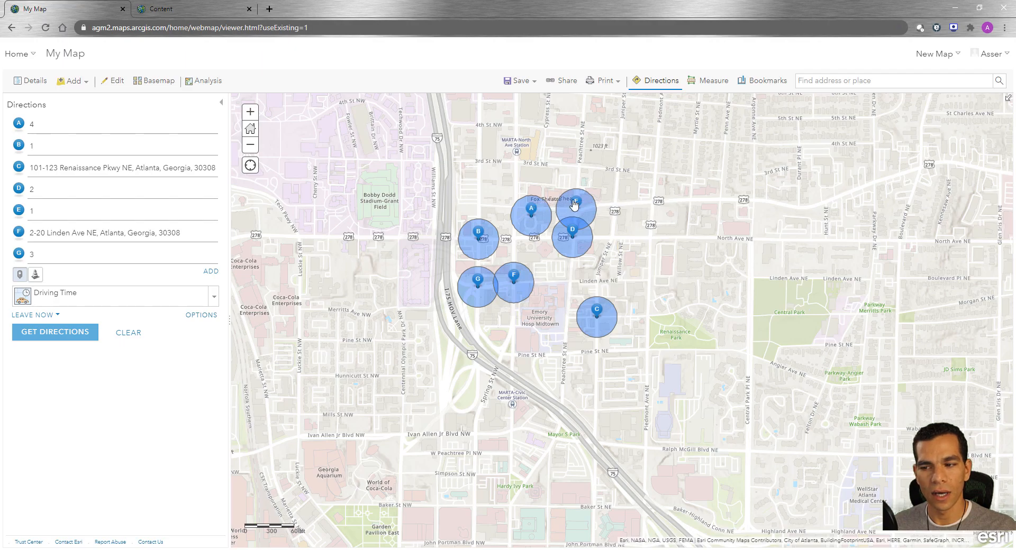
left_click(57, 334)
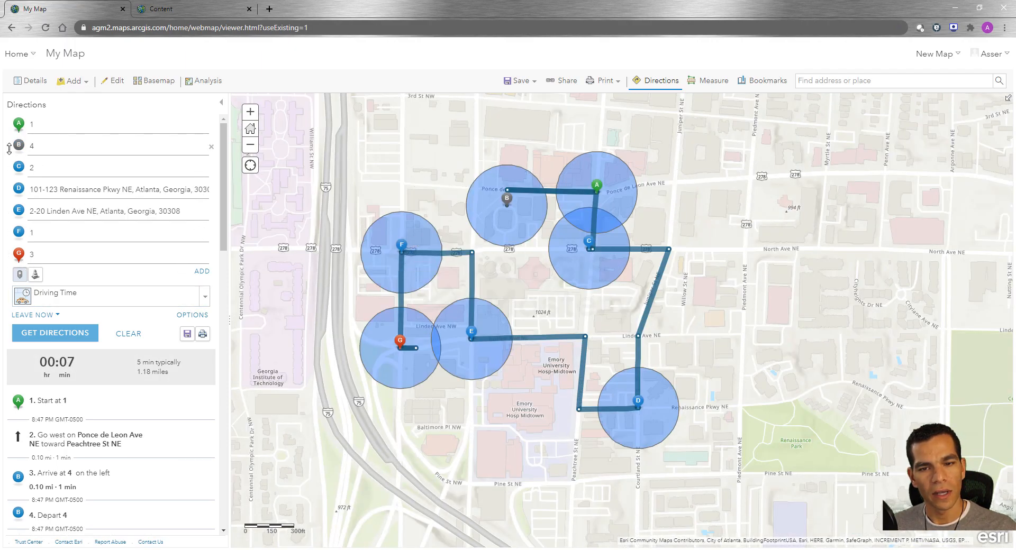
Move stop 4 below stop 2 in the route order and view the available travel modes
left_click_drag(9, 150, 9, 170)
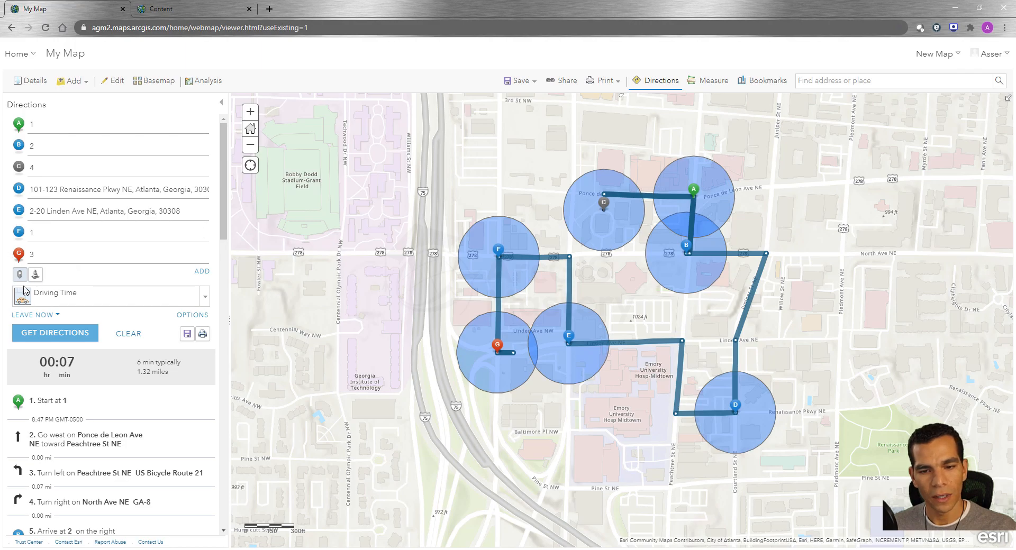
left_click(206, 301)
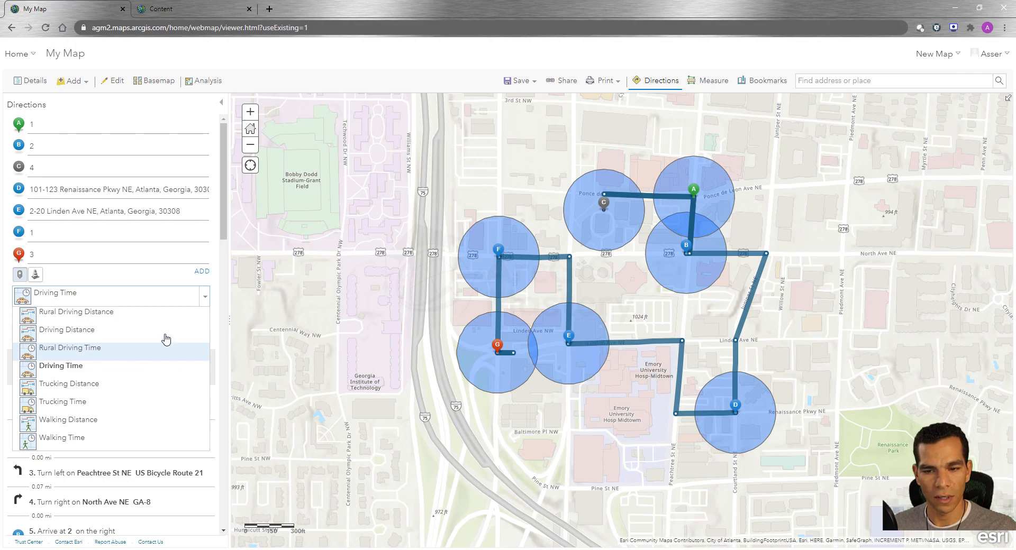
left_click(204, 304)
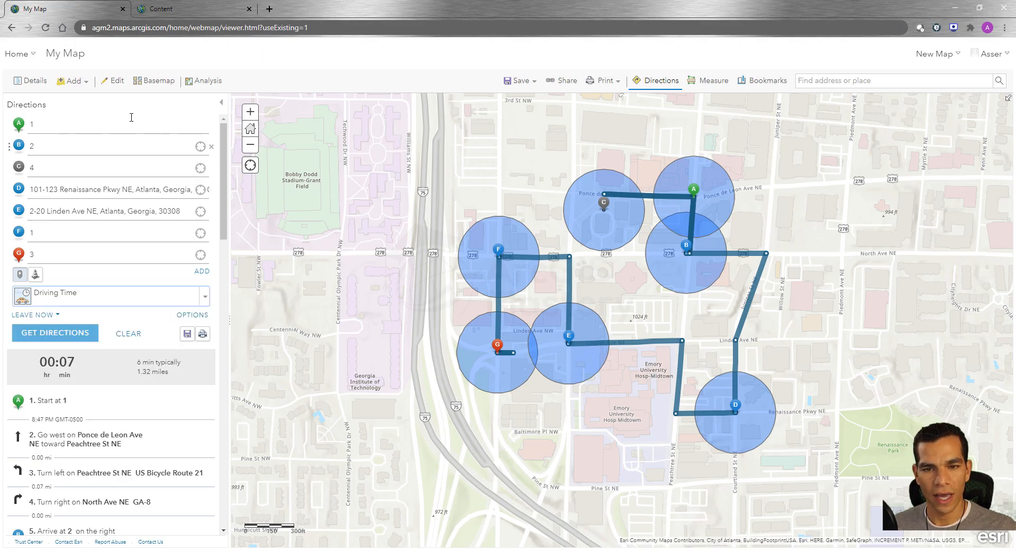
Hide the Buffer of Intersections layer in the map contents and reopen Directions
left_click(32, 80)
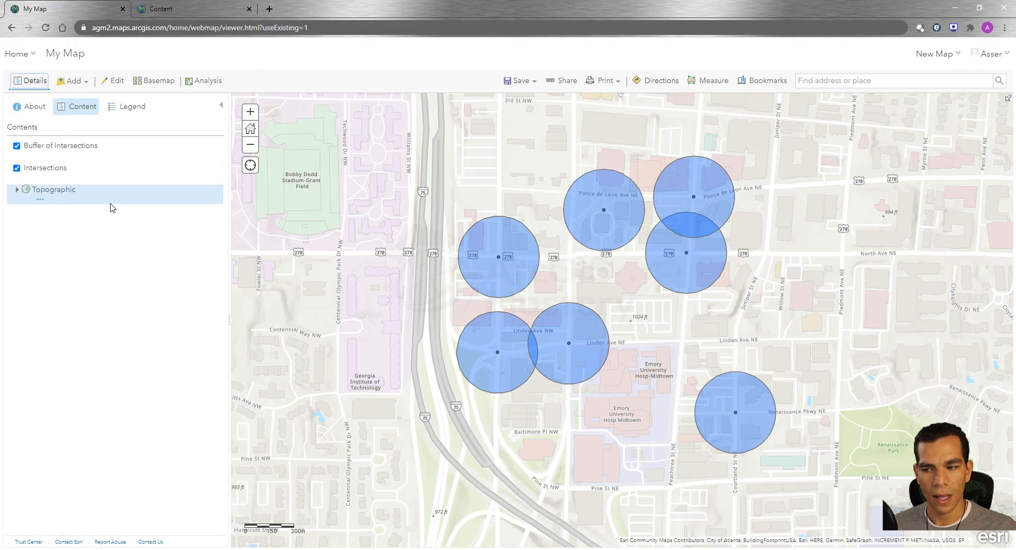
left_click(16, 146)
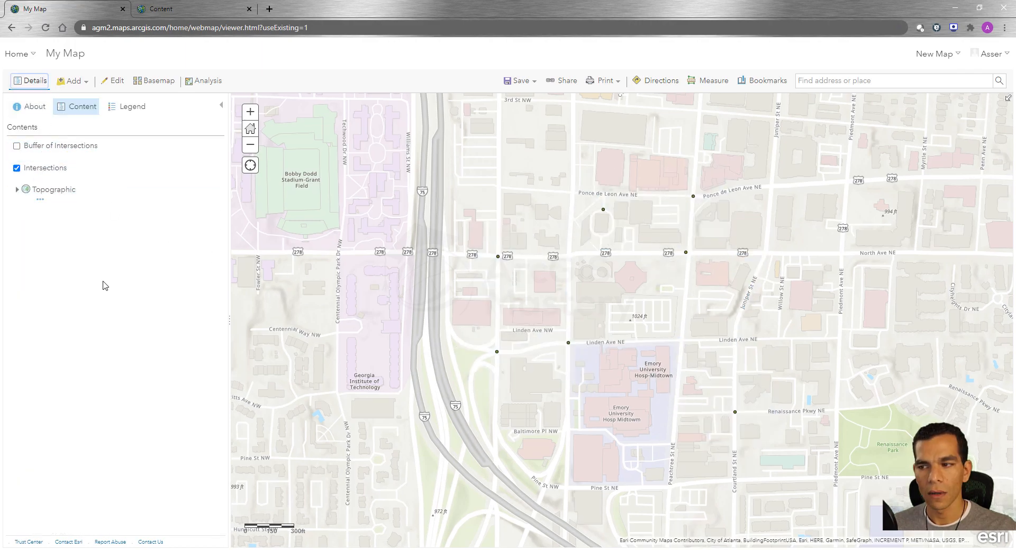
left_click(657, 82)
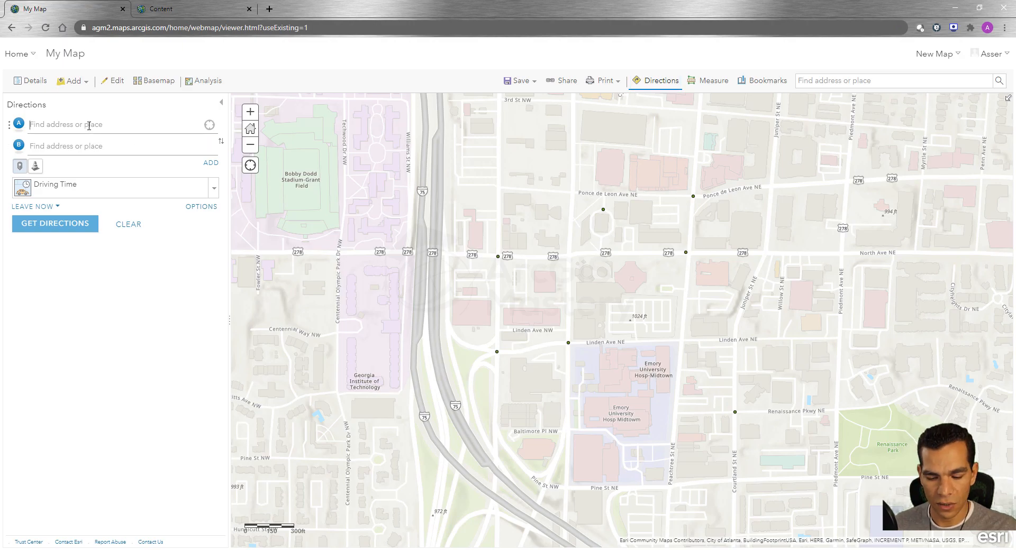
Get driving directions from Costa Mesa, CA, USA to Atlanta, GA, USA
type("cos")
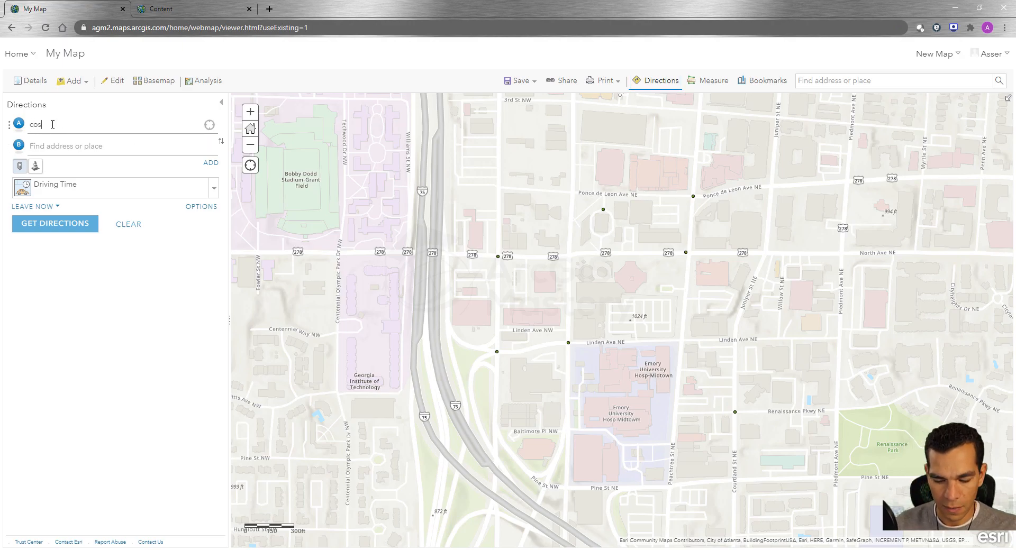
type("ta")
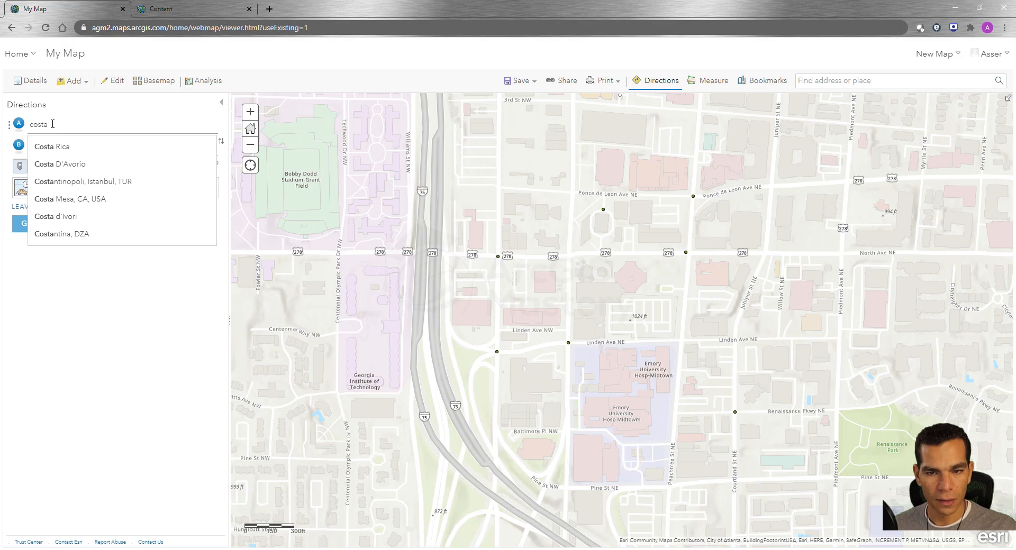
left_click(72, 206)
left_click(96, 146)
type("atlanta")
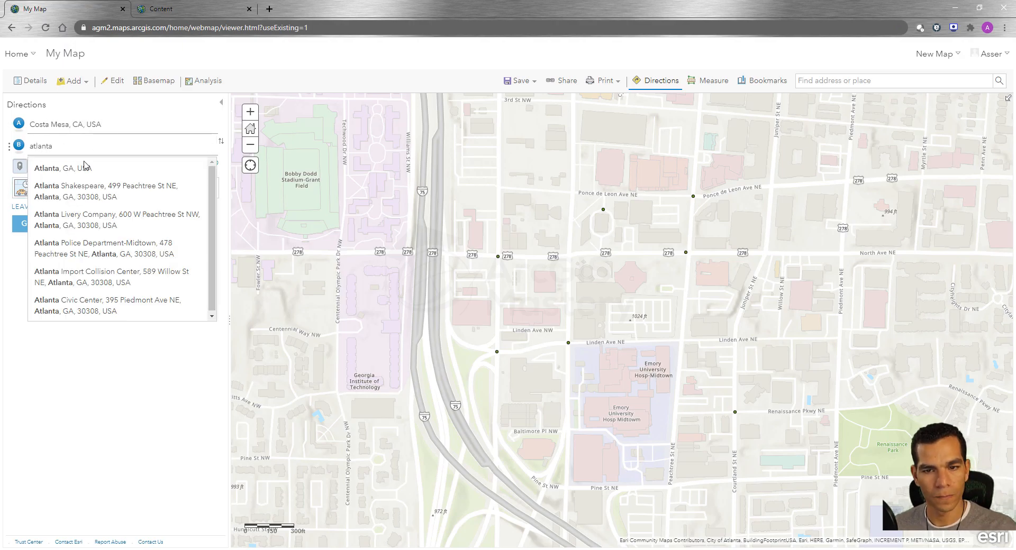
left_click(85, 167)
left_click(55, 231)
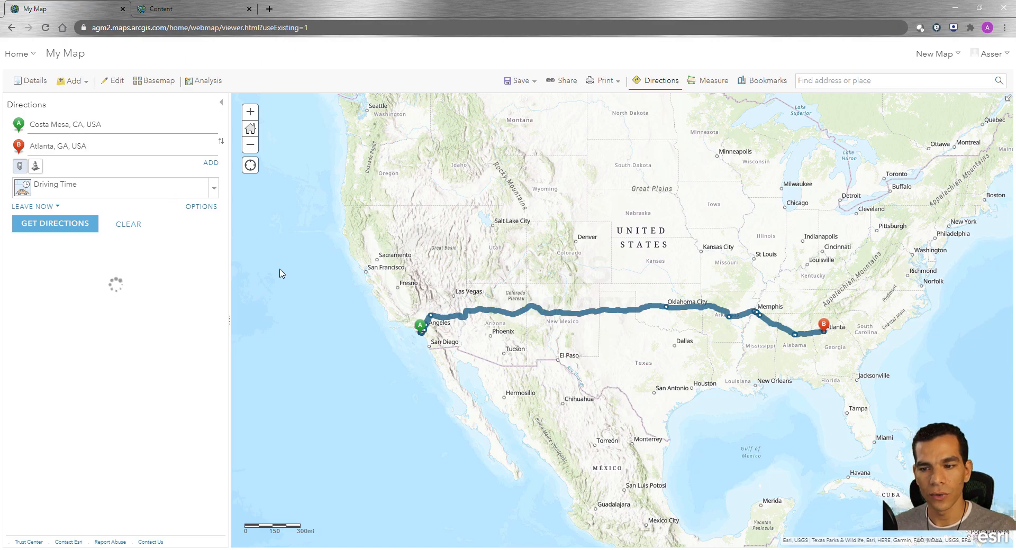
Clear the Costa Mesa starting point and place a new one on the map near Hartford, Arkansas
triple_click(70, 126)
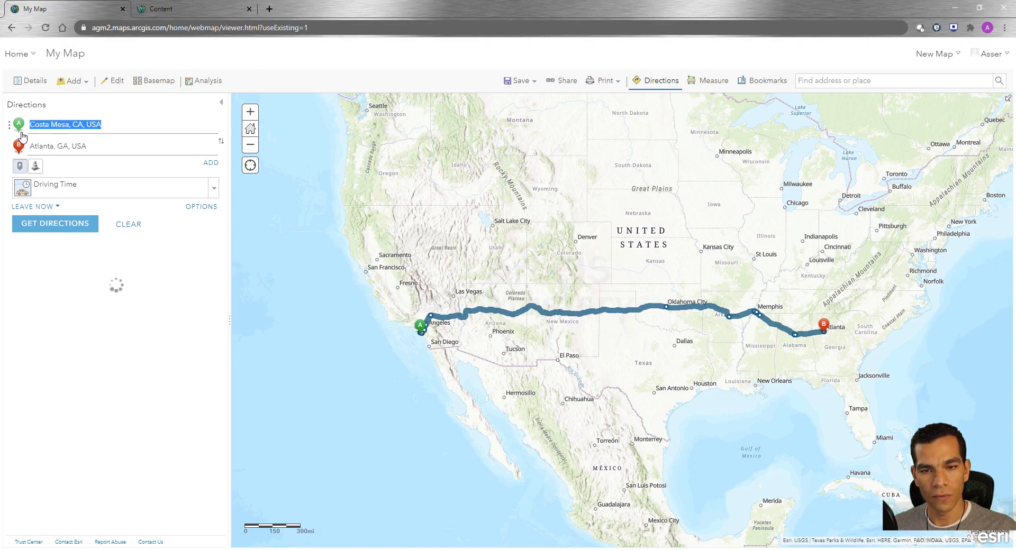
key("BackSpace")
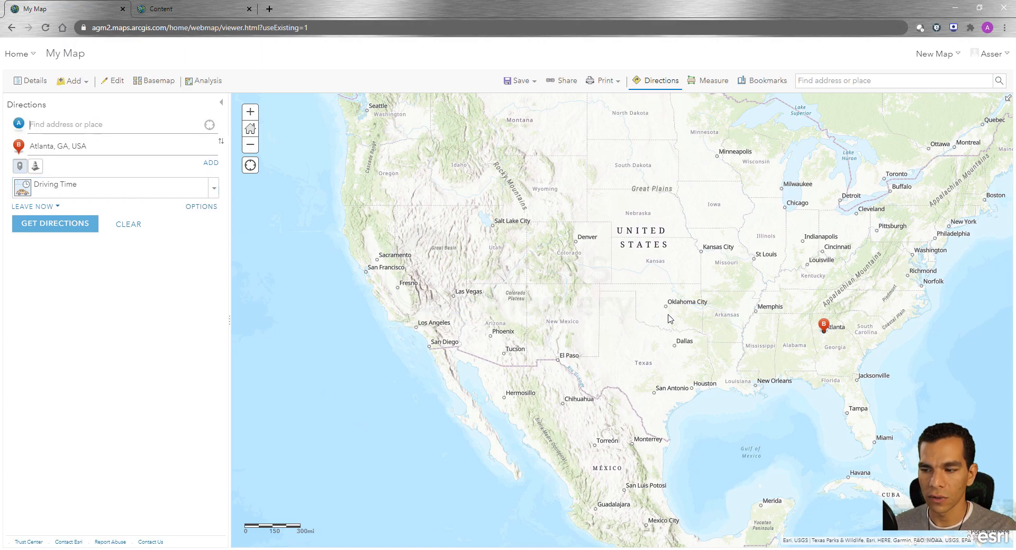
left_click(704, 317)
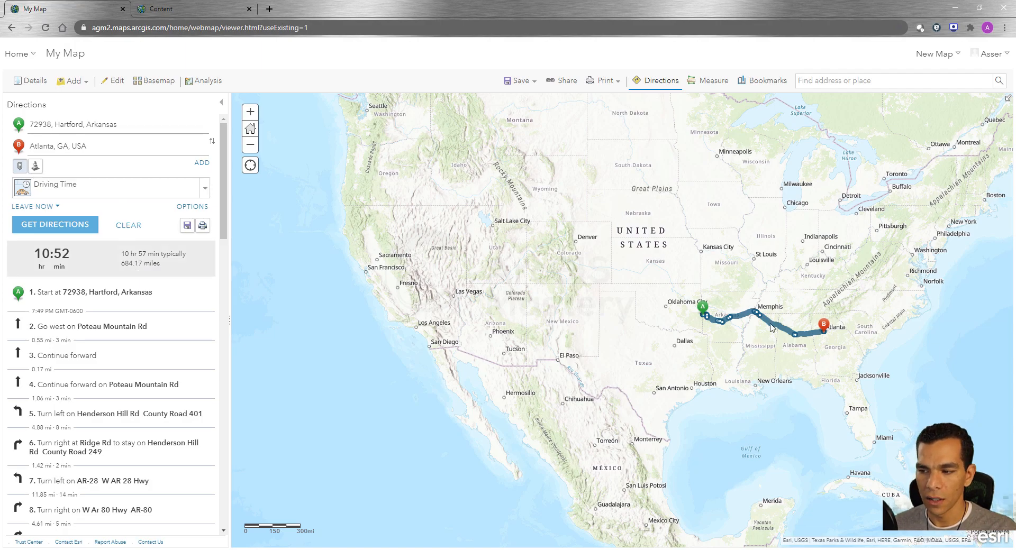
Draw a short line barrier across the route southeast of Memphis and a looped barrier around the stretch beside it
scroll(776, 326, "up", 1)
scroll(775, 325, "up", 1)
left_click_drag(752, 402, 597, 382)
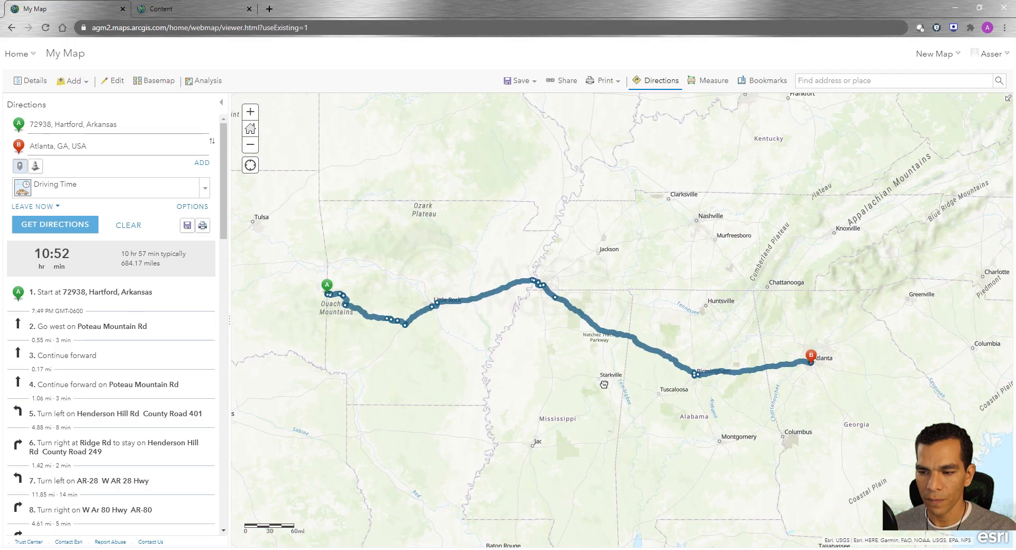
left_click(35, 165)
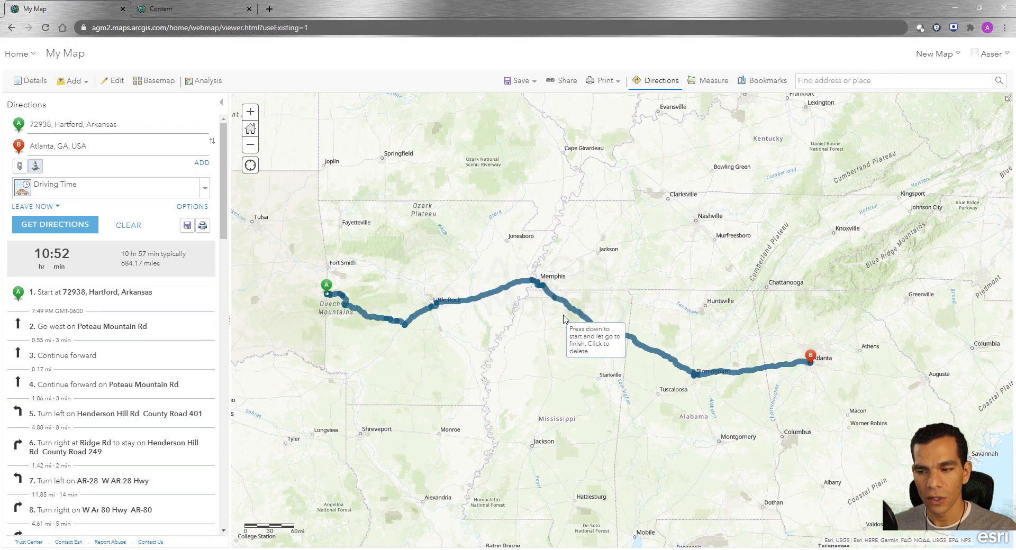
left_click_drag(589, 294, 568, 323)
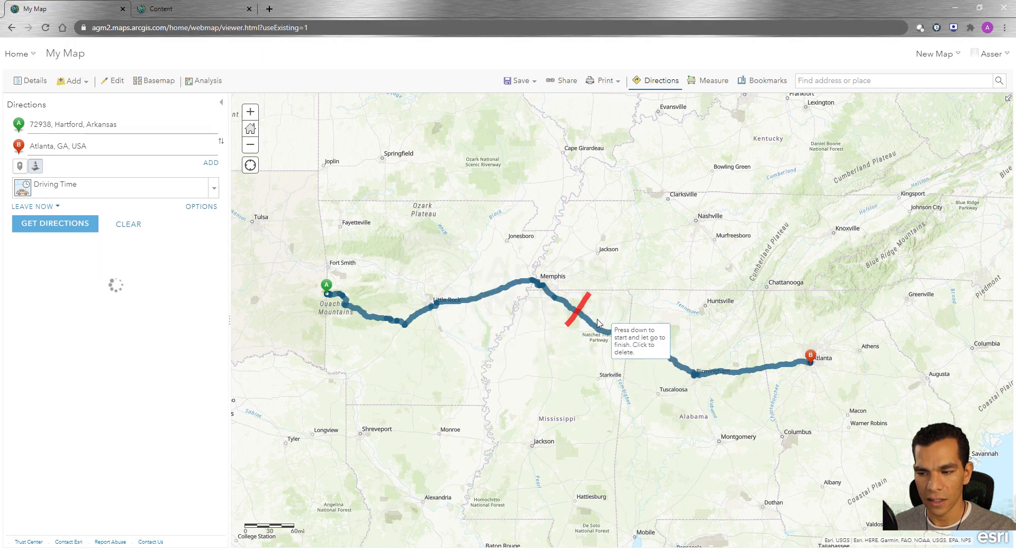
left_click_drag(615, 321, 592, 309)
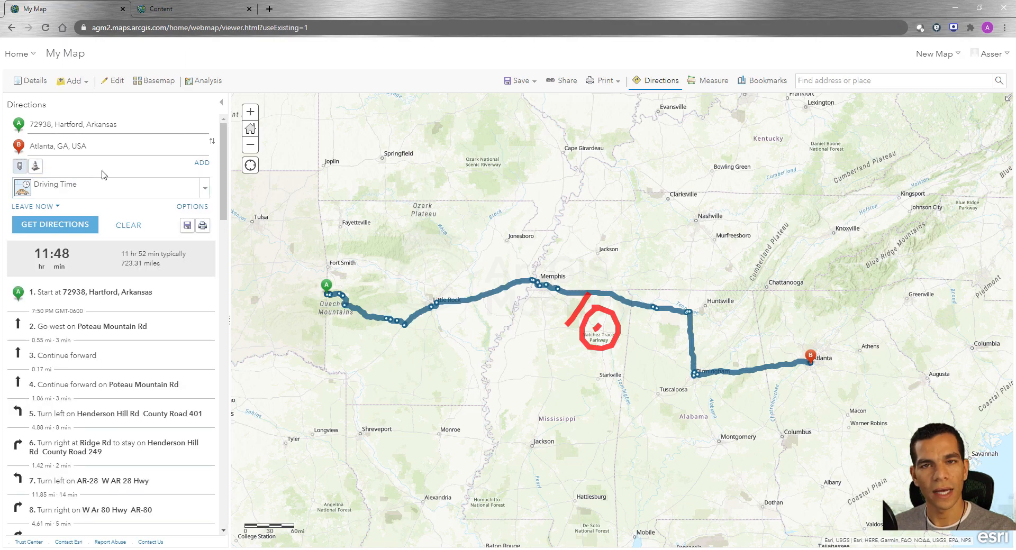
Add two stops to the route and set the last one to the current location, allowing location access
left_click(202, 163)
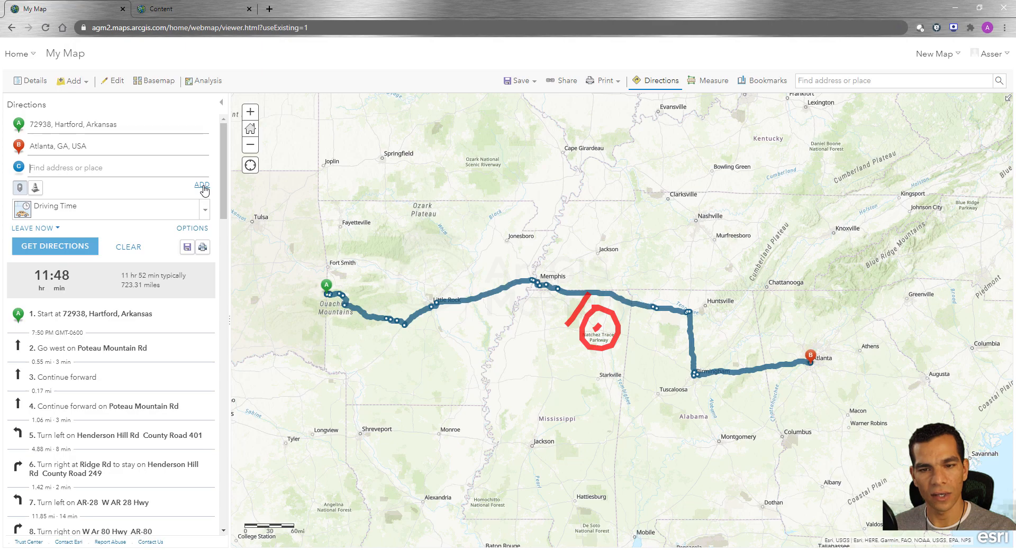
left_click(202, 185)
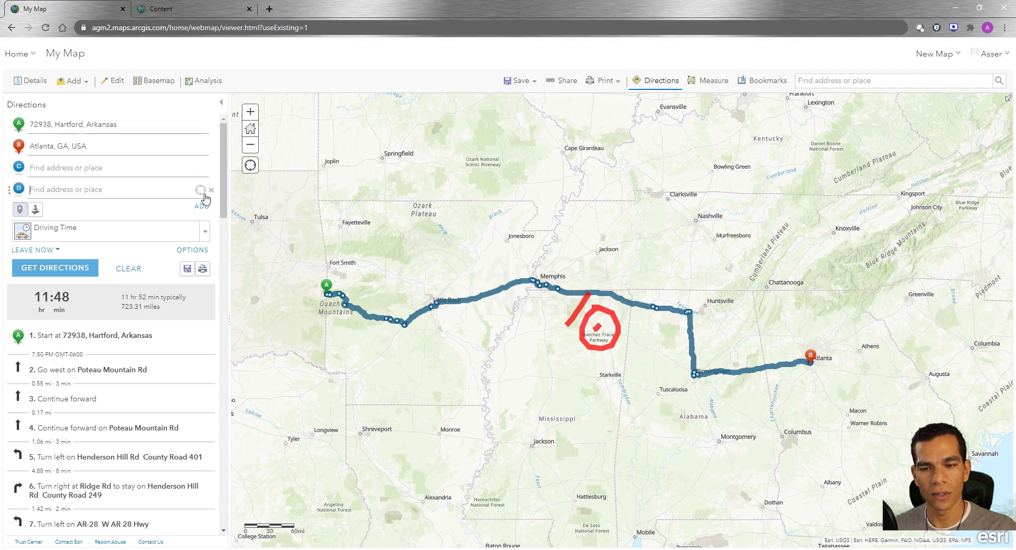
left_click(200, 191)
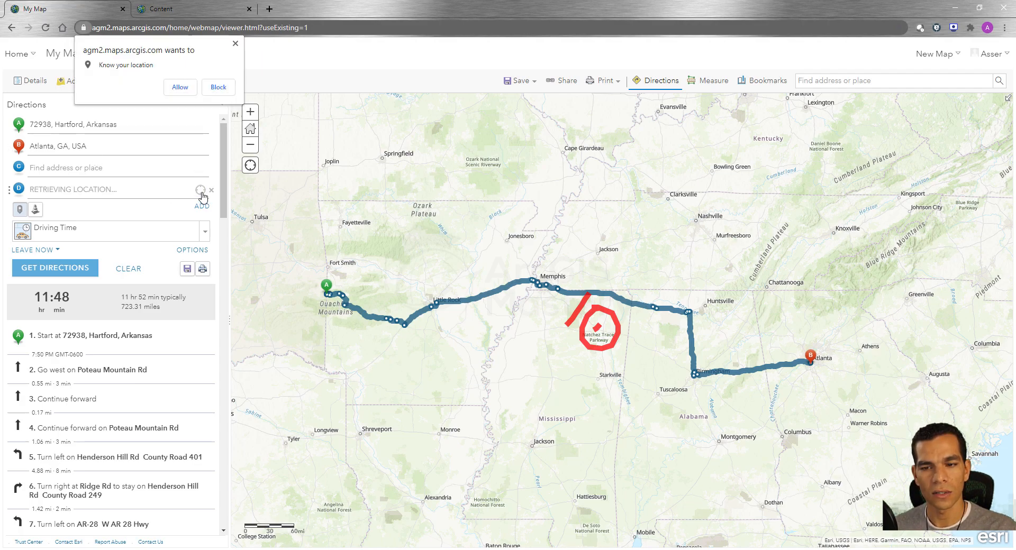
left_click(181, 88)
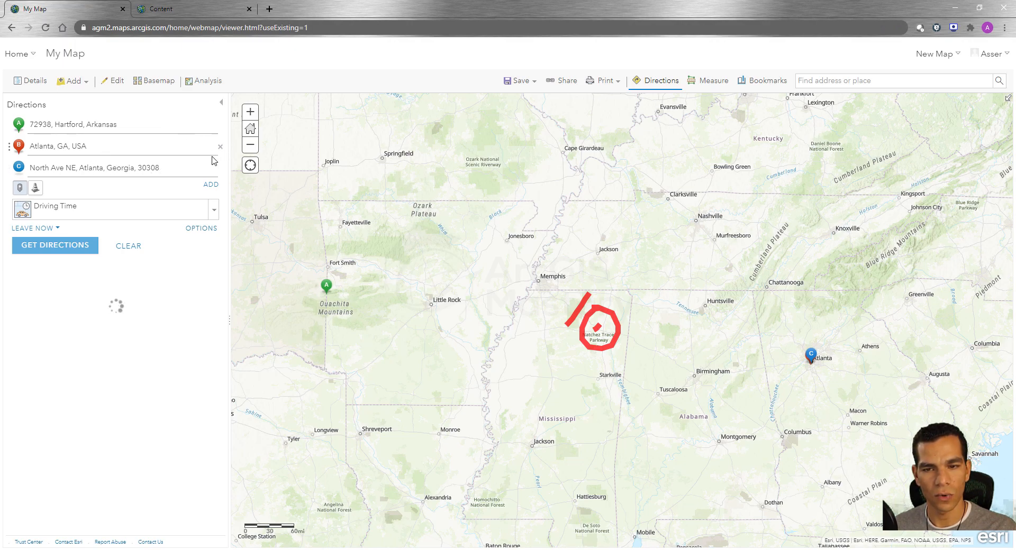
Remove the Atlanta, GA, USA stop and change the starting point to California, USA
left_click(220, 146)
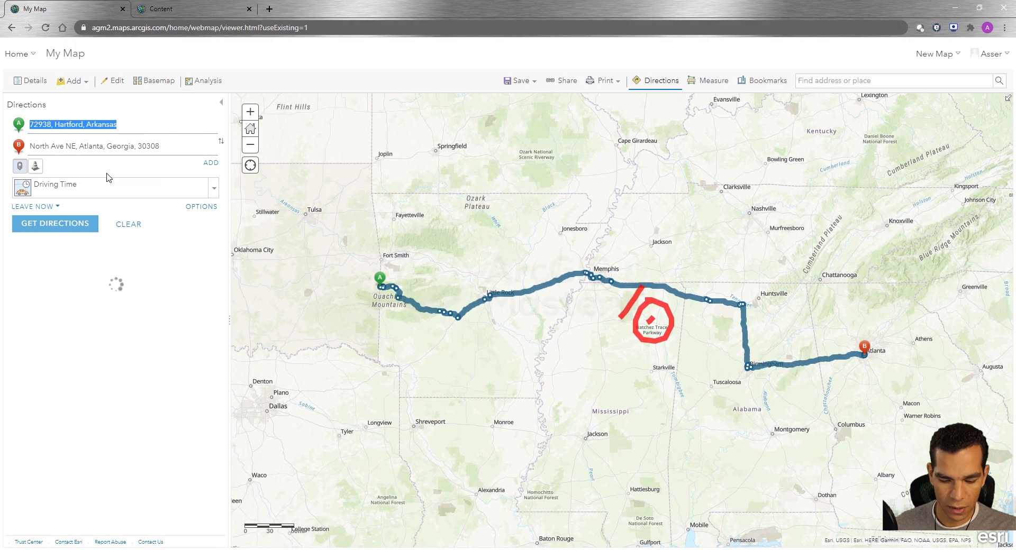
type("califor")
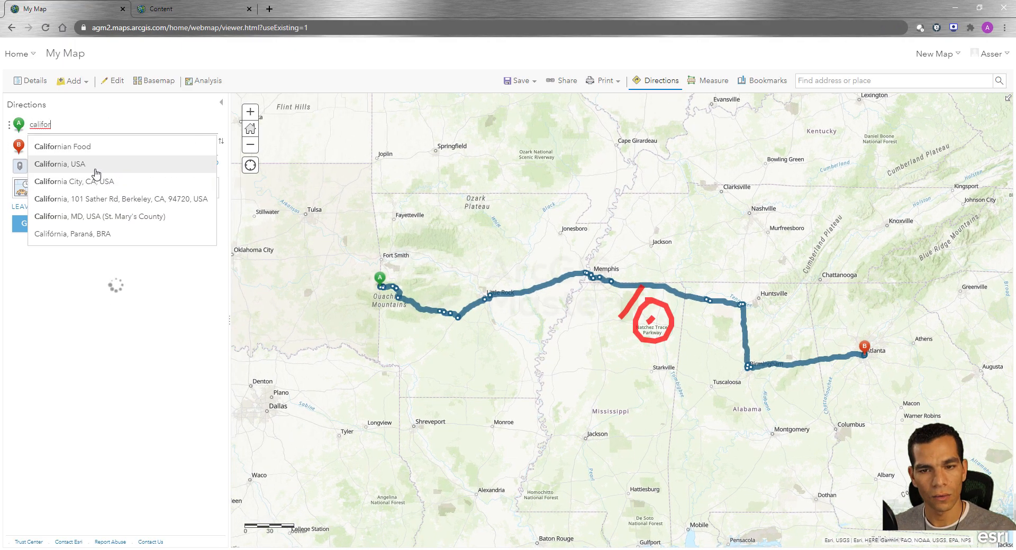
left_click(93, 168)
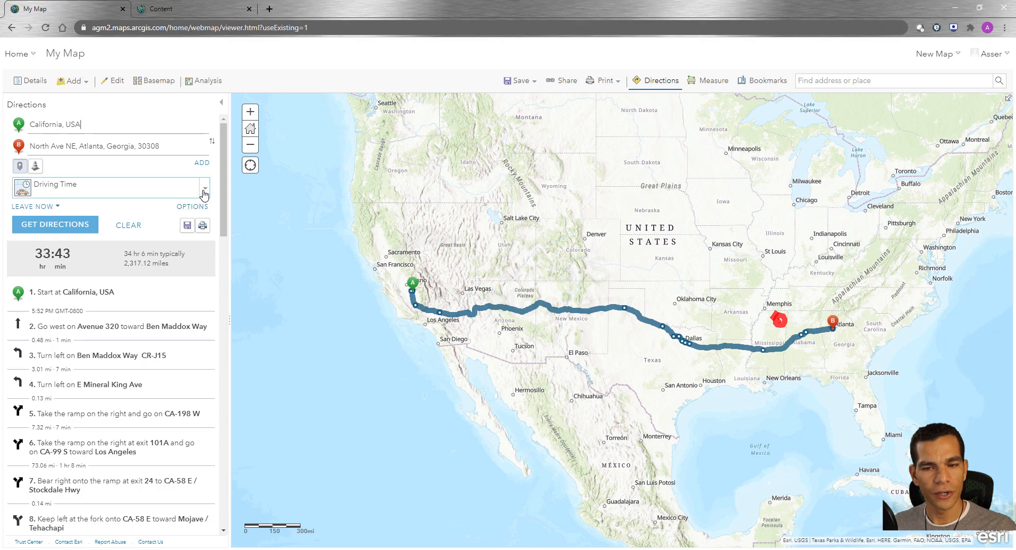
Examine the travel modes, departure time choices, and the return-to-start and traffic options for the route
left_click(205, 191)
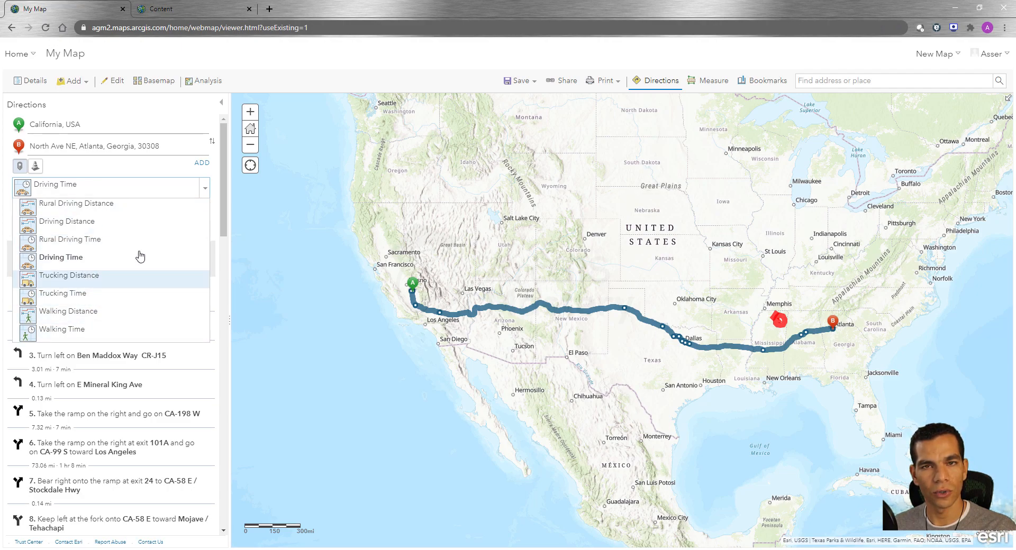
left_click(205, 195)
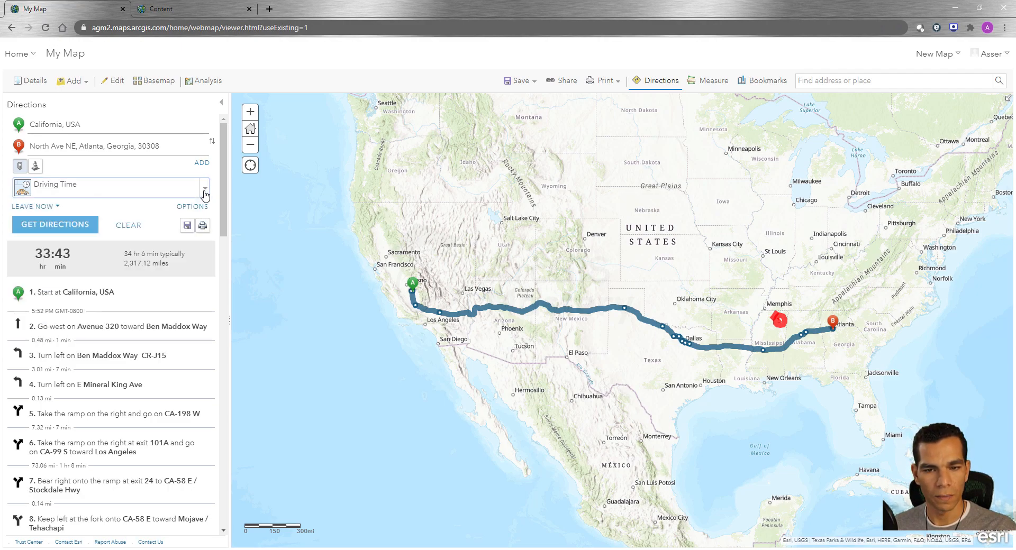
left_click(54, 209)
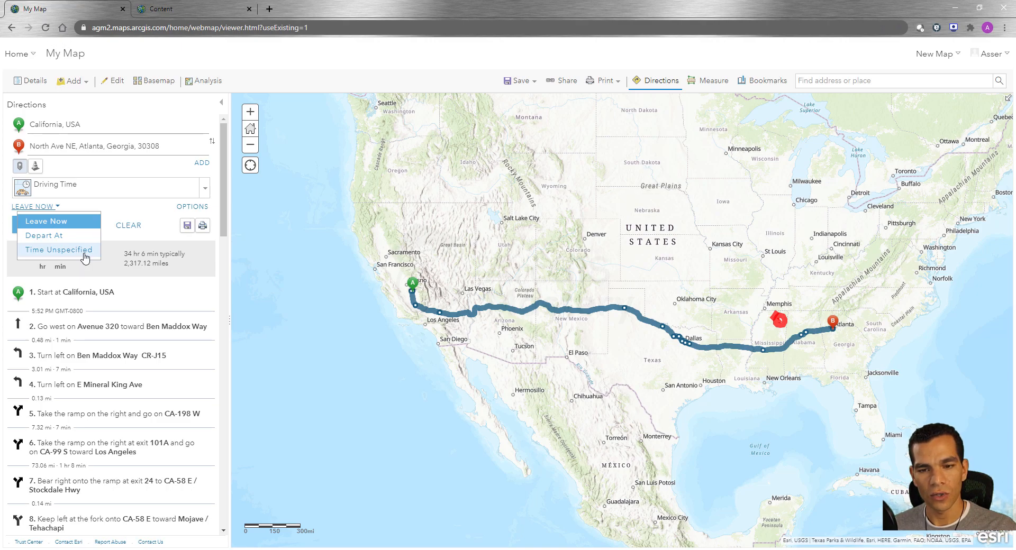
mouse_move(673, 331)
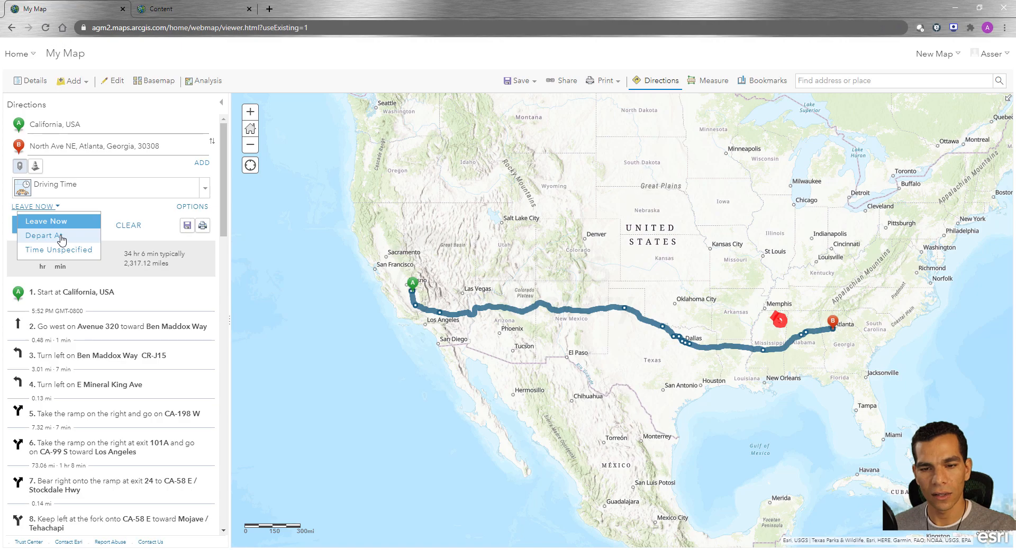
left_click(136, 214)
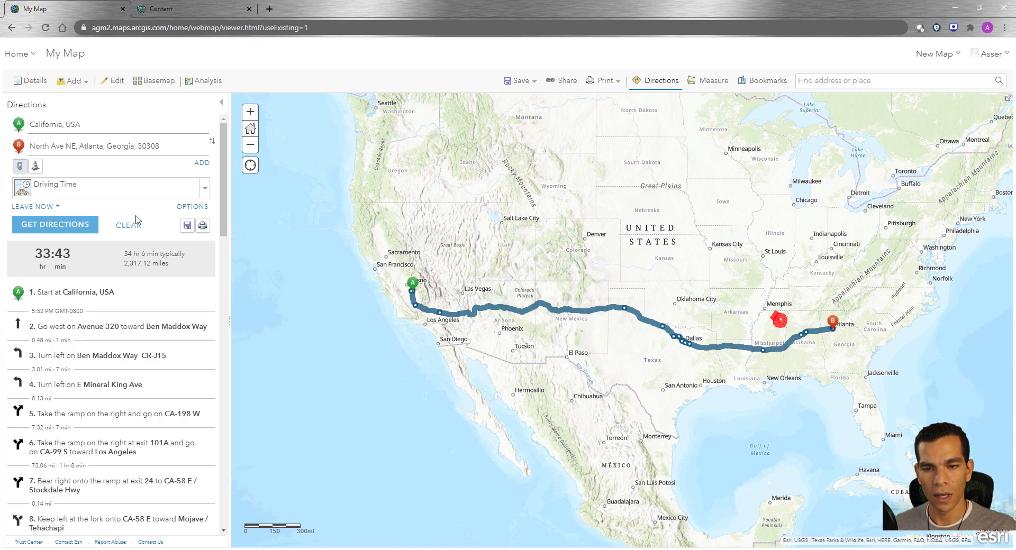
left_click(193, 207)
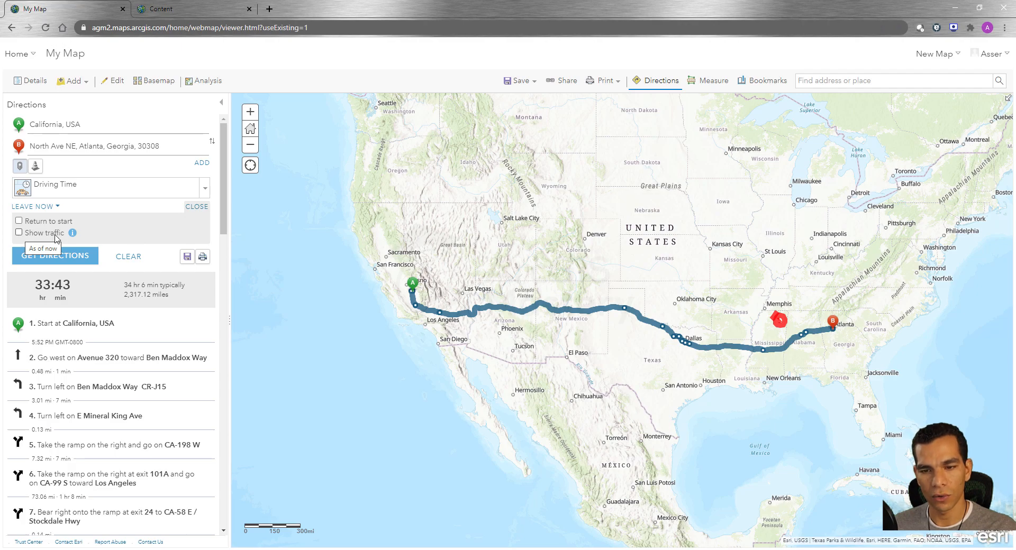
left_click(197, 207)
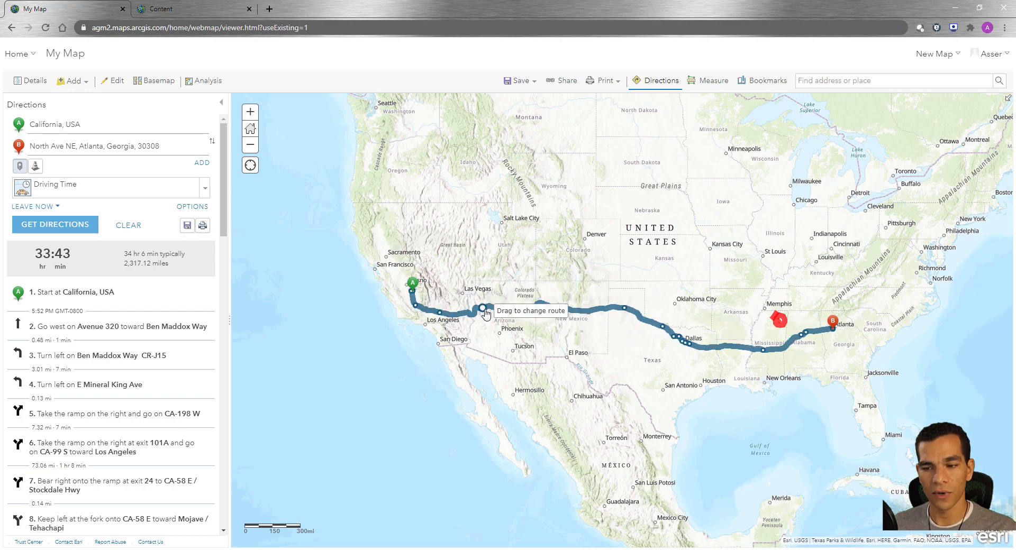
Save the calculated route as a route layer in the home folder, keeping the suggested result layer name
left_click(188, 226)
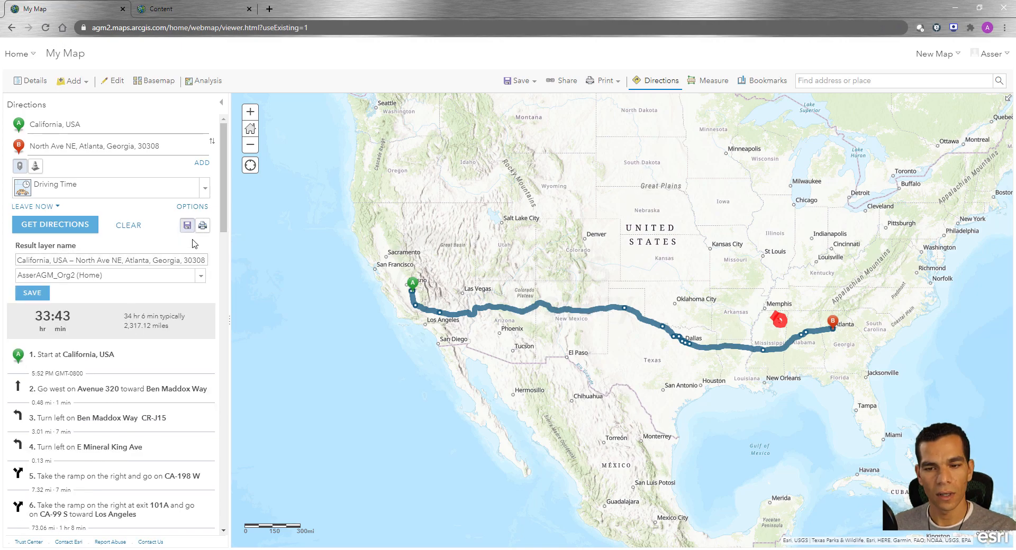
left_click_drag(188, 260, 11, 261)
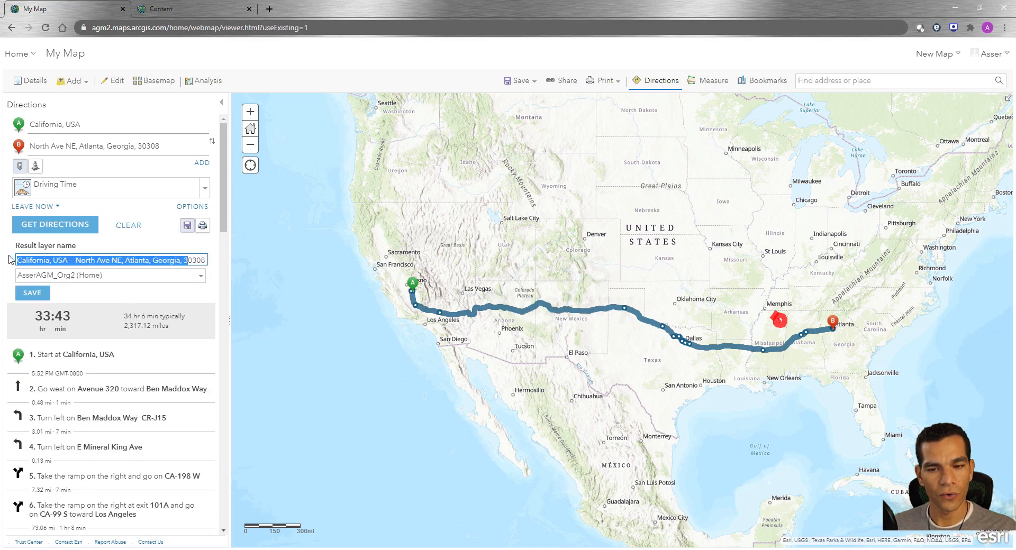
left_click(119, 296)
left_click(200, 278)
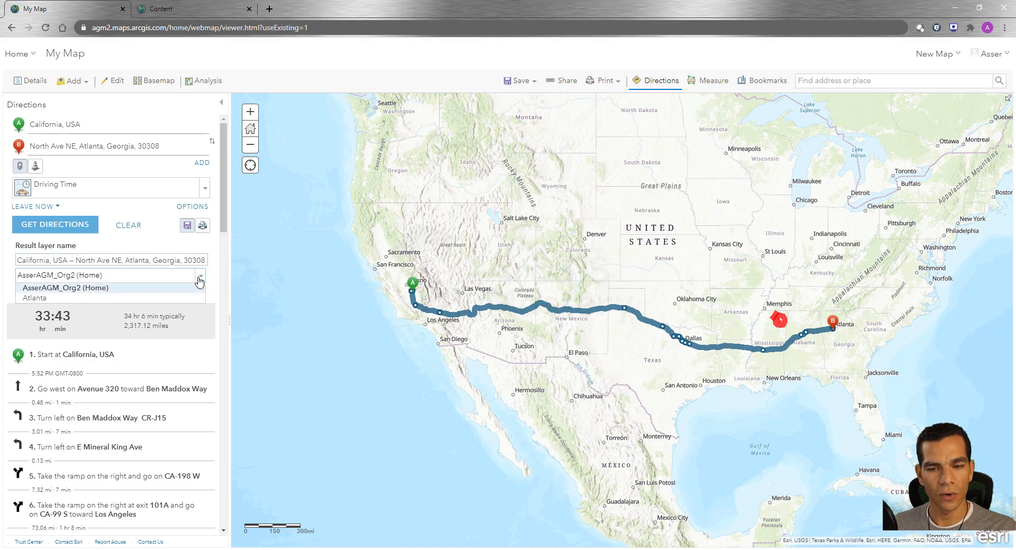
left_click(106, 289)
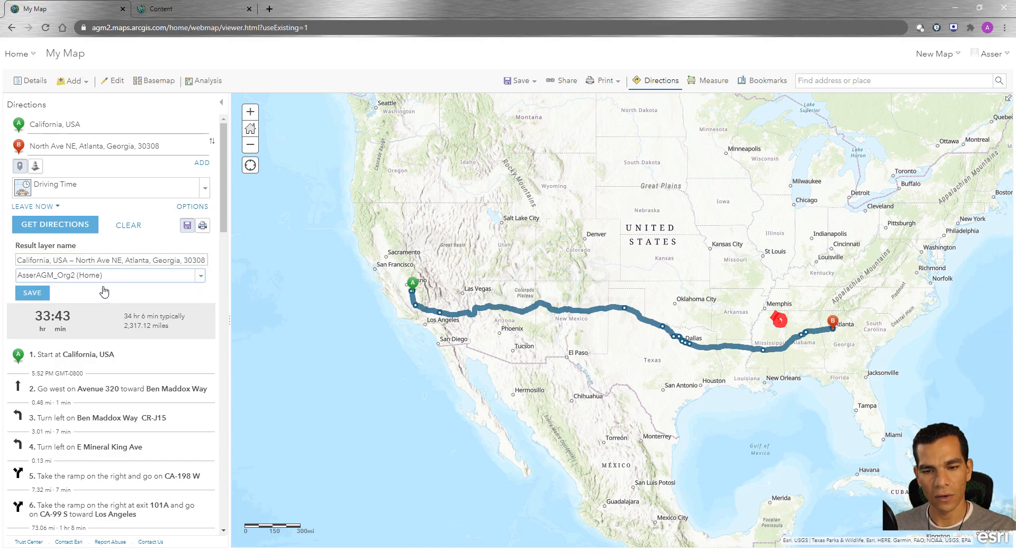
left_click(41, 294)
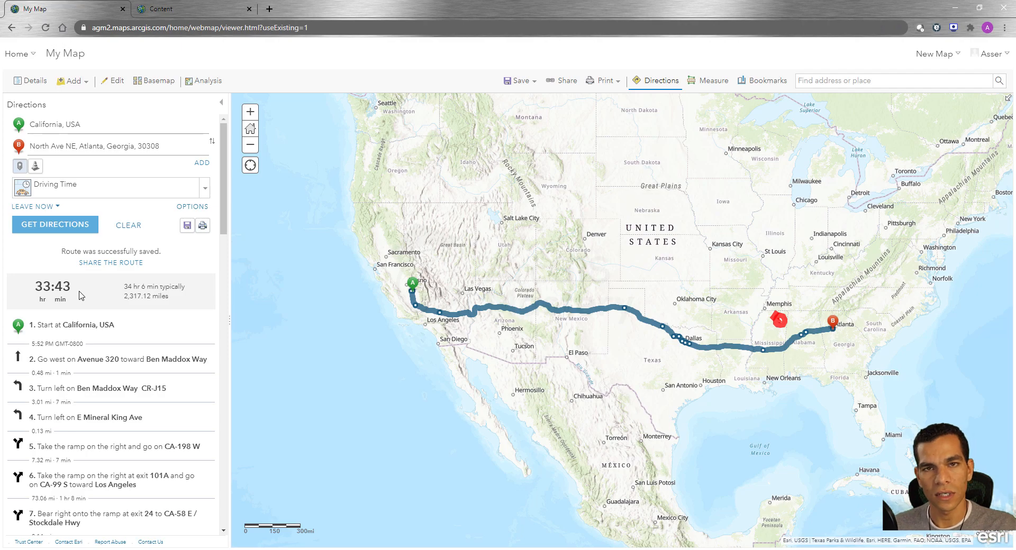
Open the saved route layer's item page from the content list in a separate browser tab
key("ctrl+Tab")
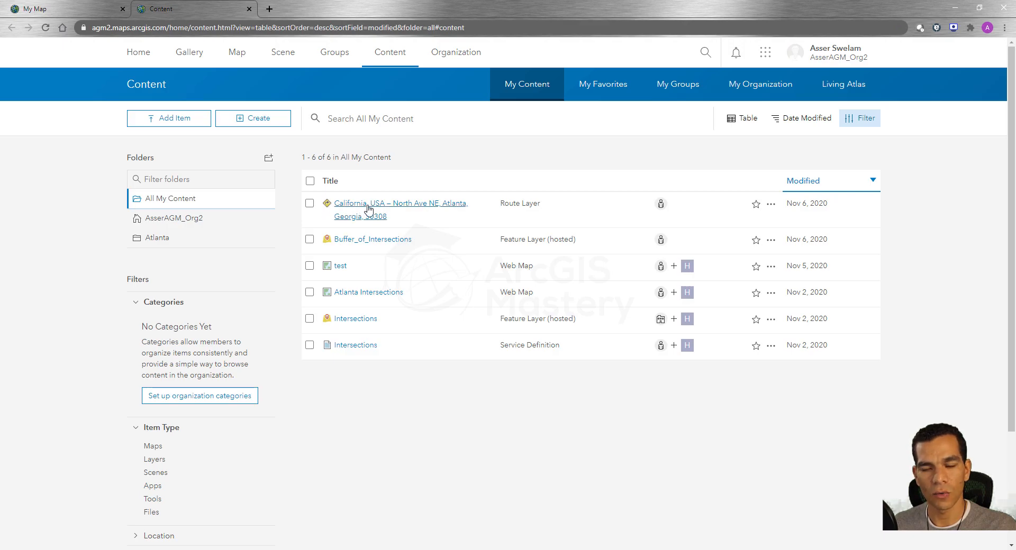
right_click(416, 205)
left_click(442, 214)
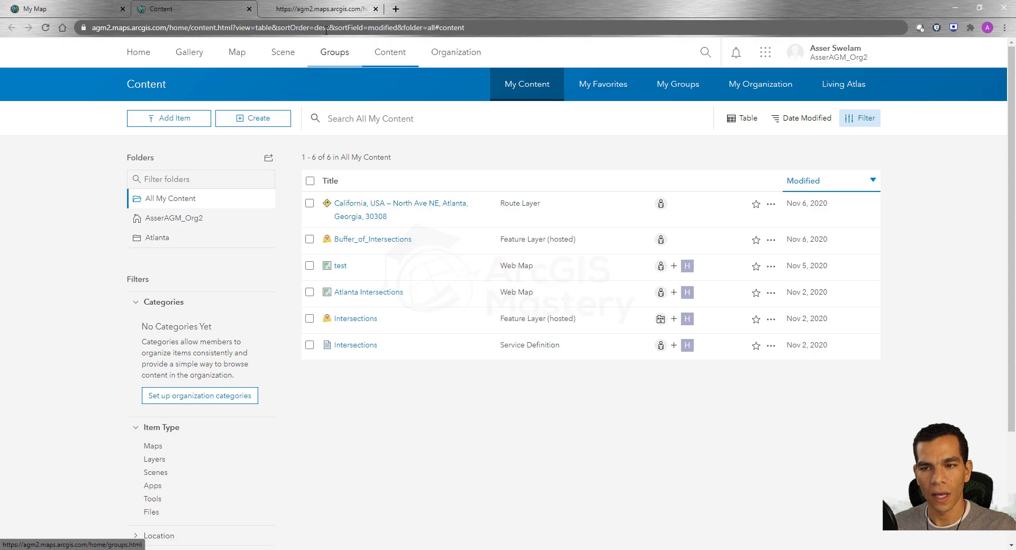
left_click(322, 9)
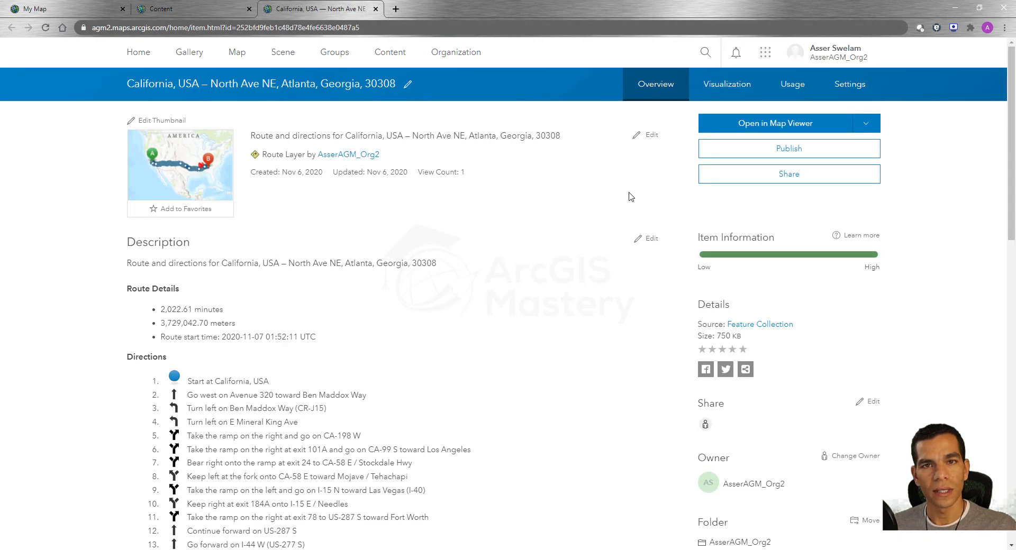
Copy the ArcGIS Navigator link from the route layer's item page
scroll(629, 199, "down", 7)
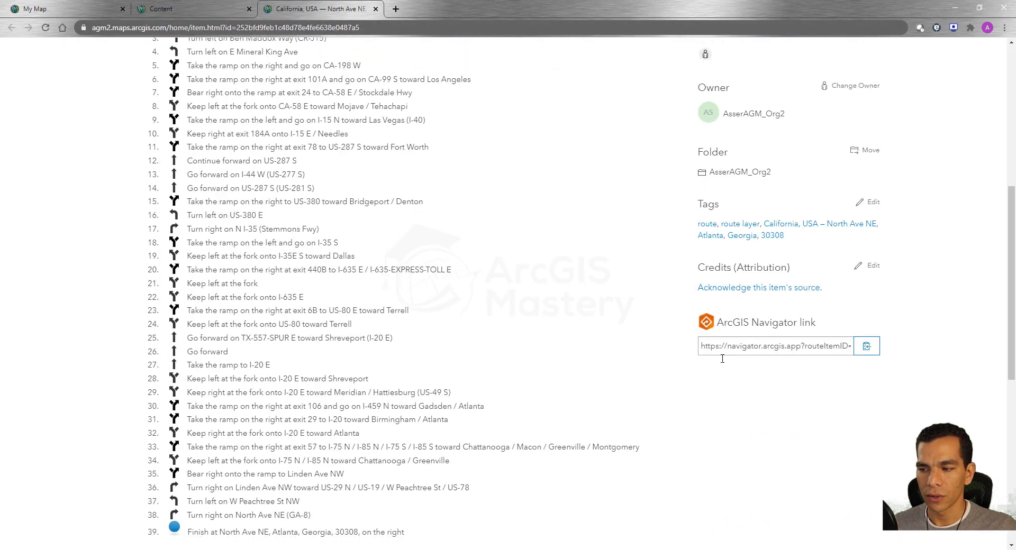
left_click(865, 350)
left_click_drag(761, 347, 879, 347)
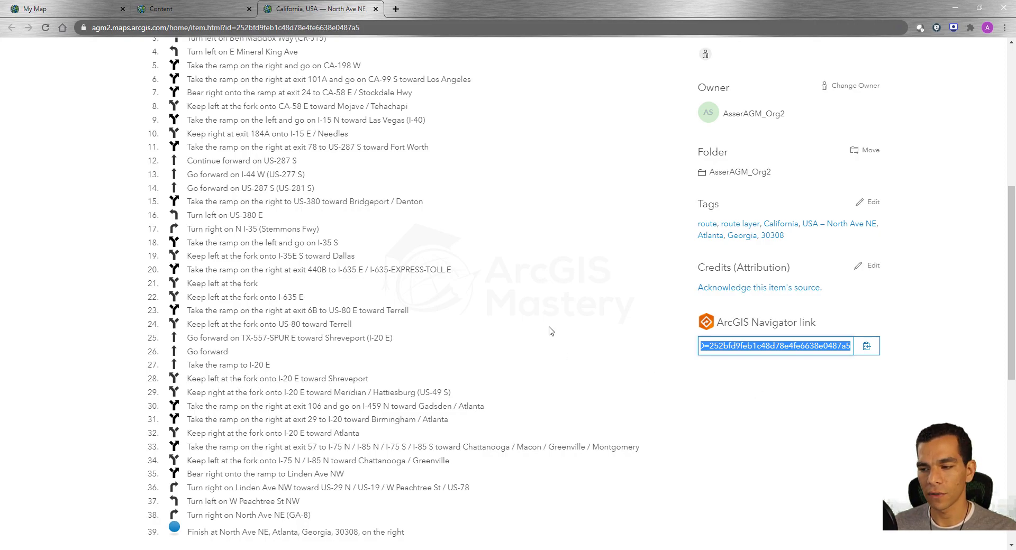
scroll(551, 331, "up", 7)
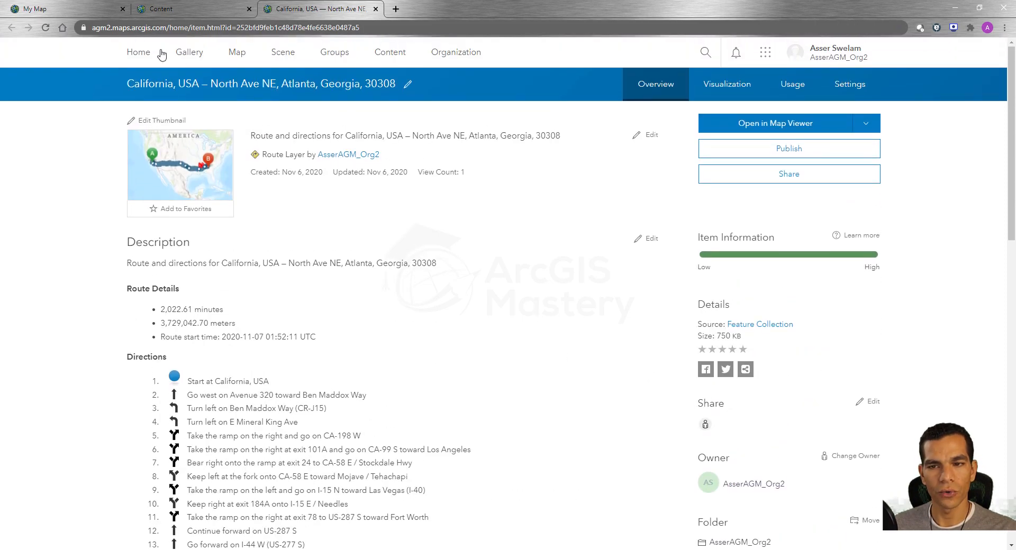
Return to the map, open the printable version of the route directions, review its map, notes field and turn list, and close it
left_click(88, 14)
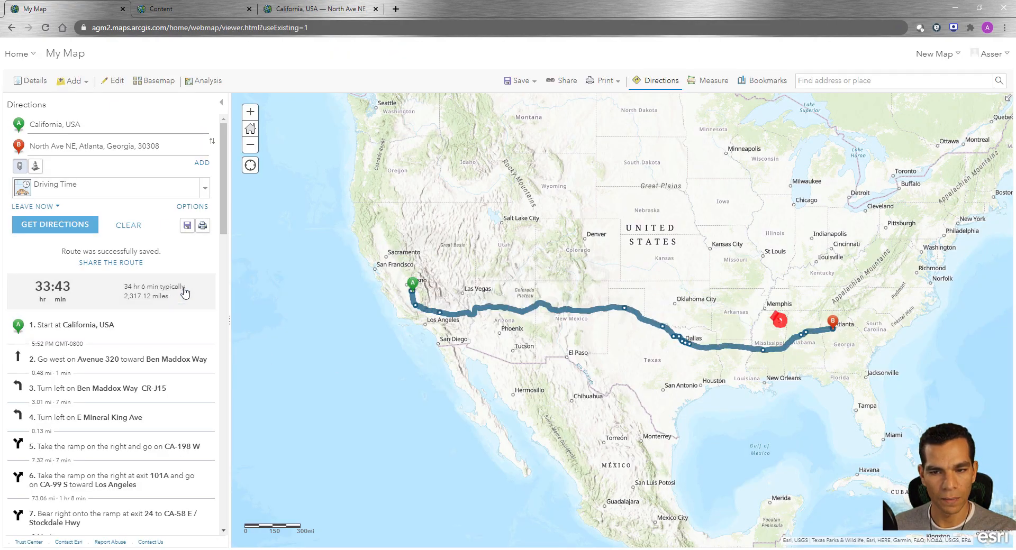
left_click(205, 230)
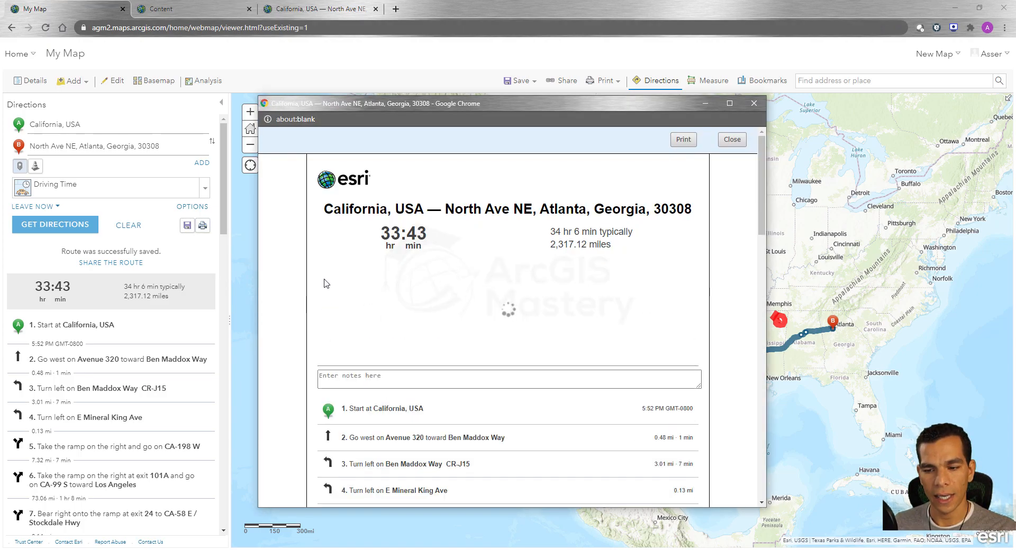
scroll(314, 322, "down", 5)
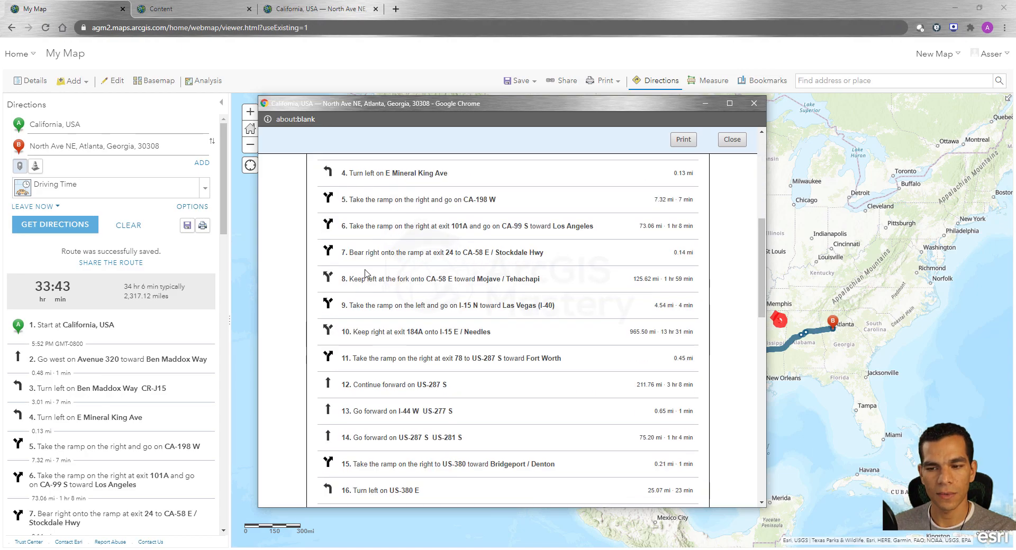
scroll(364, 273, "down", 3)
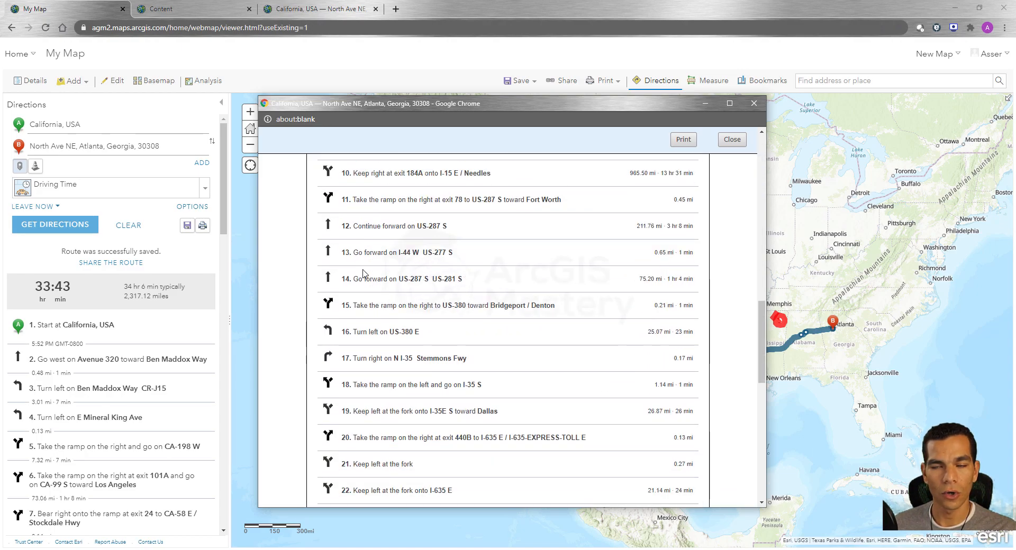
scroll(363, 272, "down", 6)
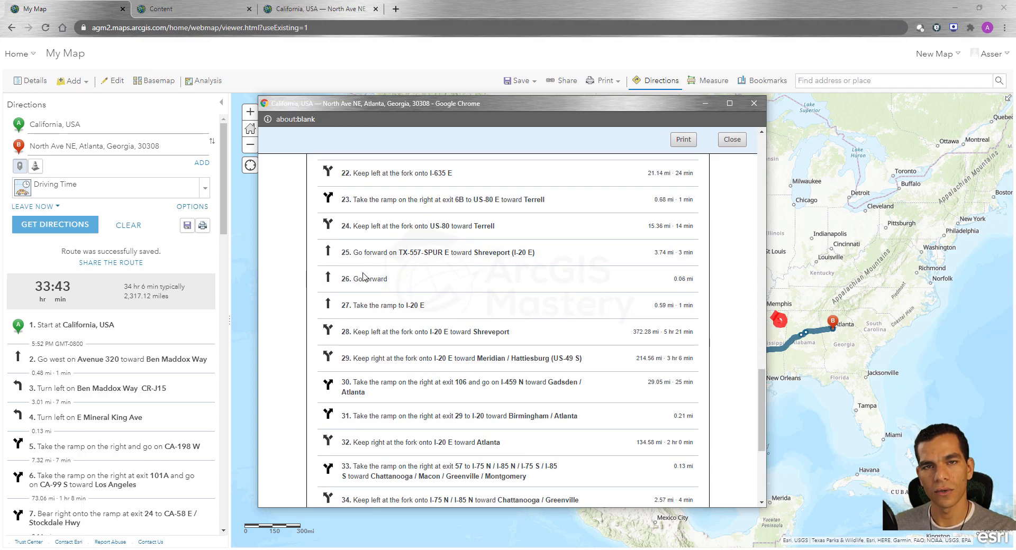
scroll(364, 278, "up", 15)
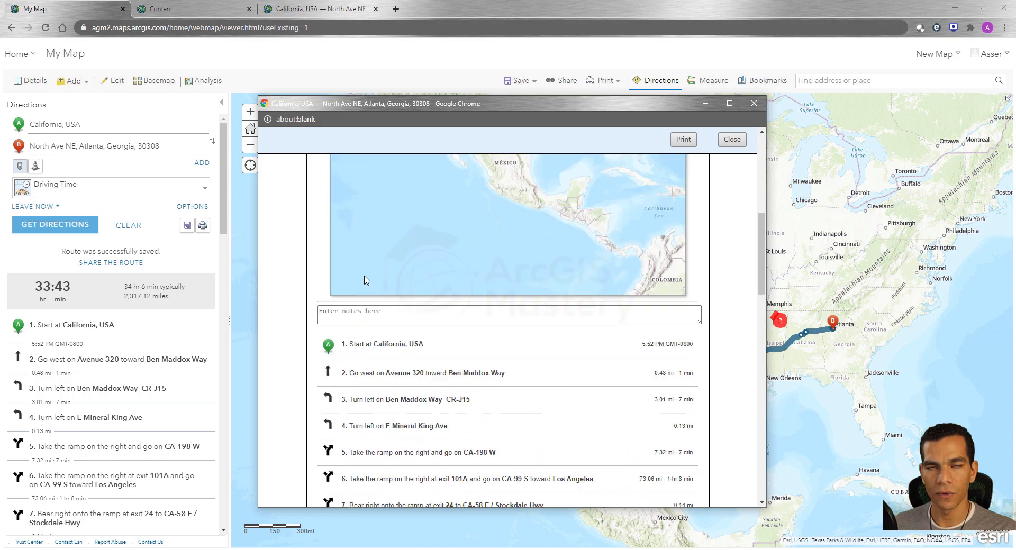
scroll(279, 273, "up", 4)
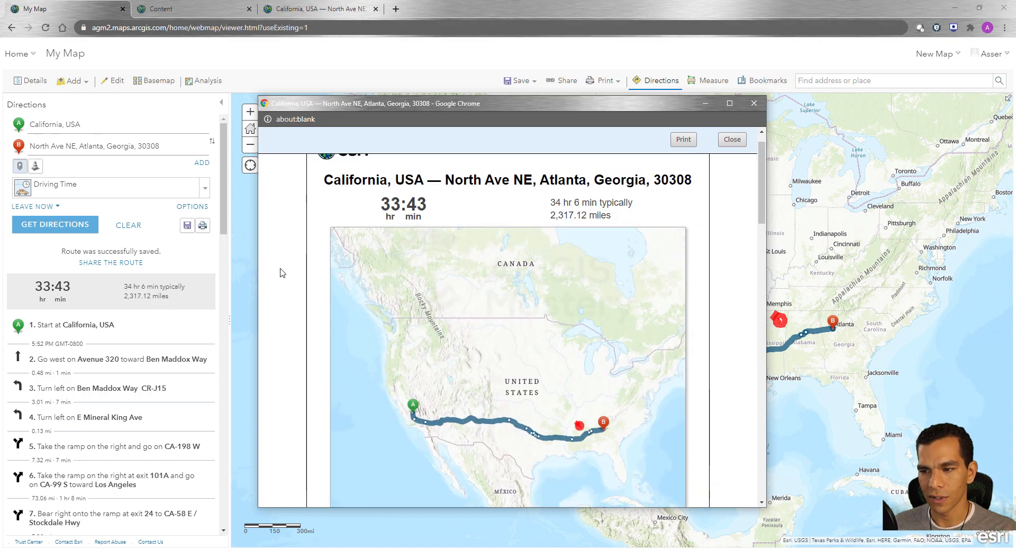
scroll(283, 273, "up", 1)
scroll(282, 272, "down", 6)
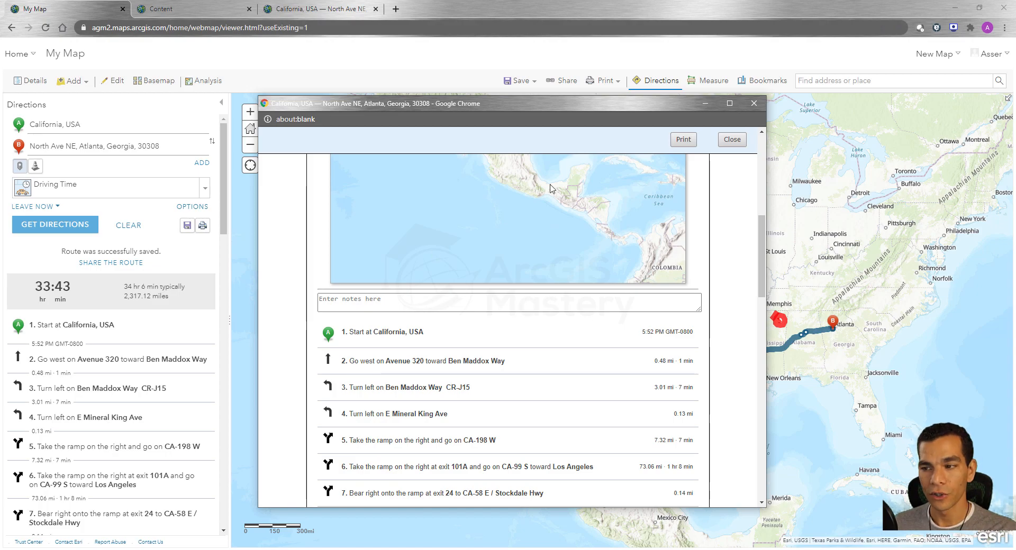
left_click(733, 141)
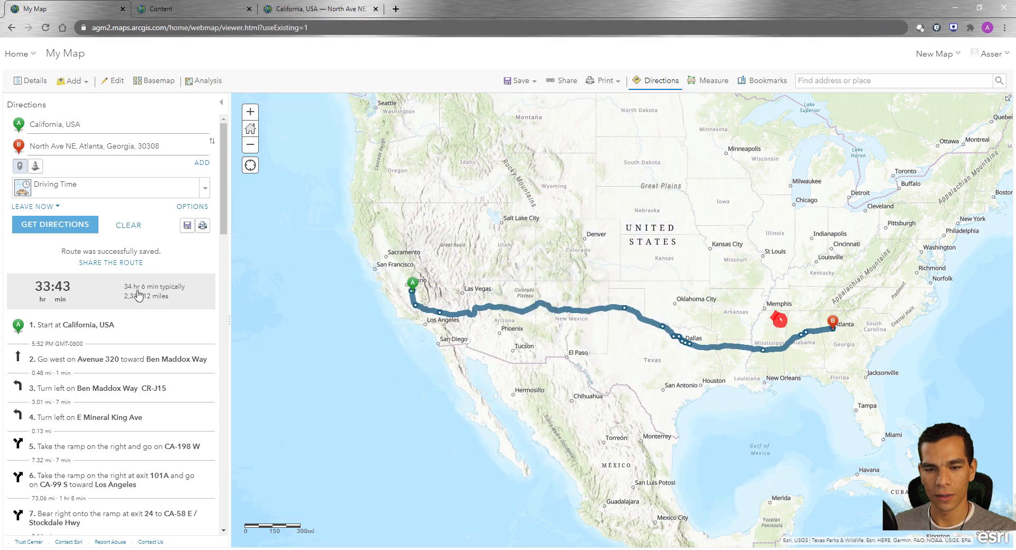
Open the share page for the saved route, check its ArcGIS Navigator link, and return to the map
left_click(119, 265)
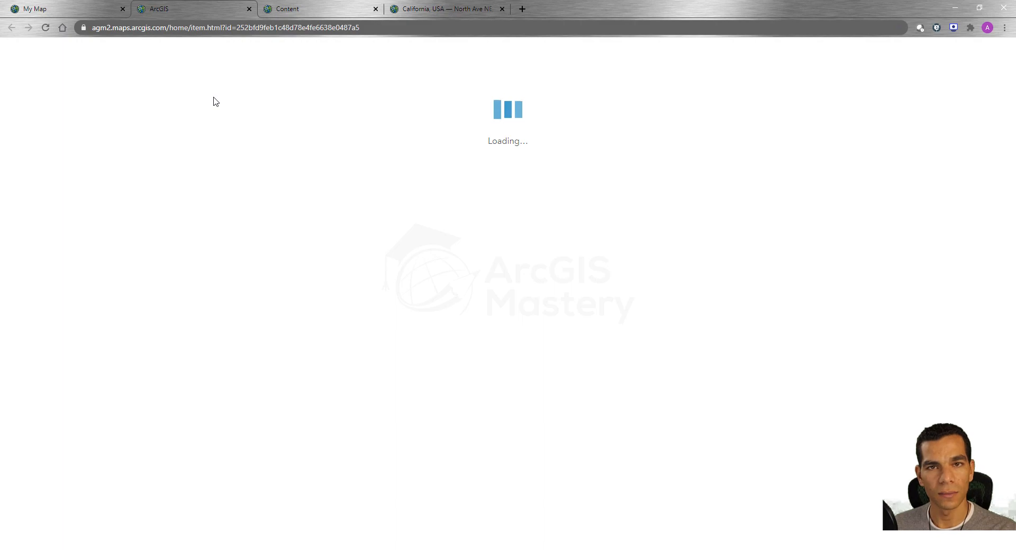
scroll(749, 368, "down", 8)
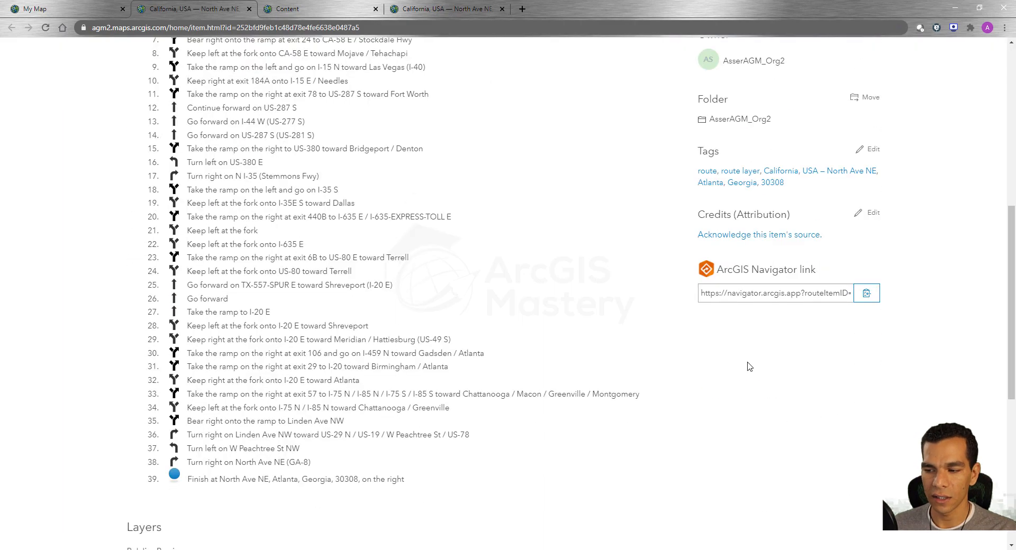
left_click(64, 11)
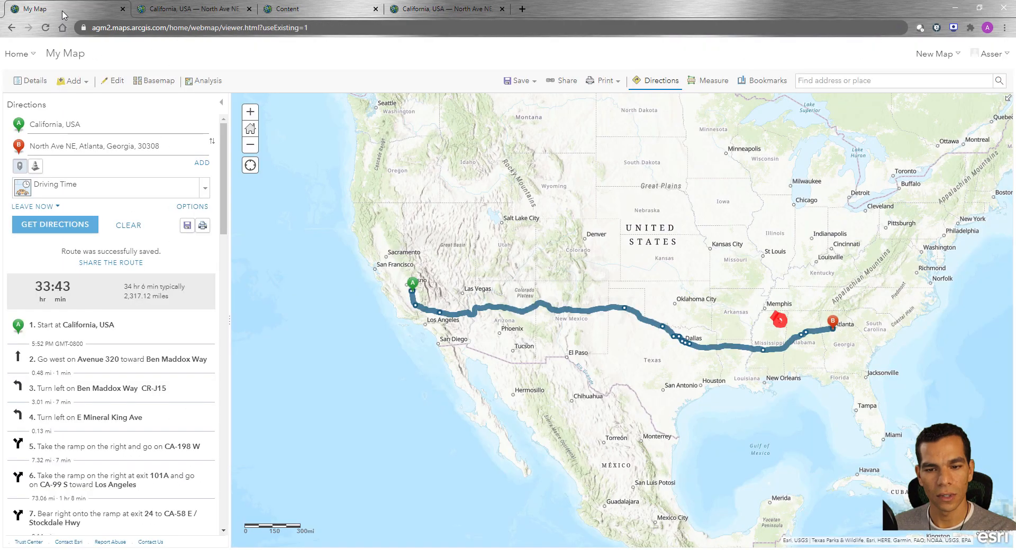
Look through the turn-by-turn directions and show the map's list of layers
scroll(119, 350, "down", 2)
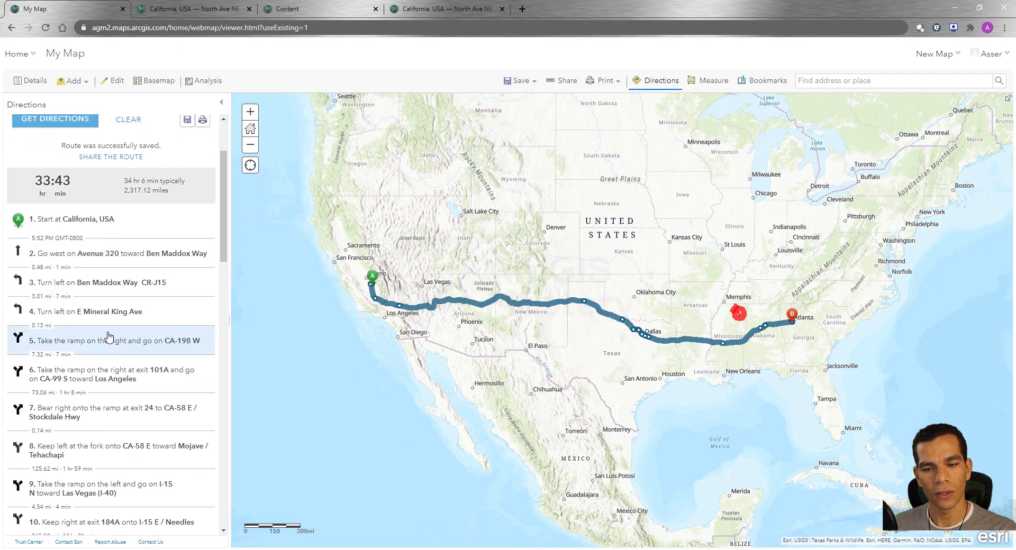
left_click(78, 319)
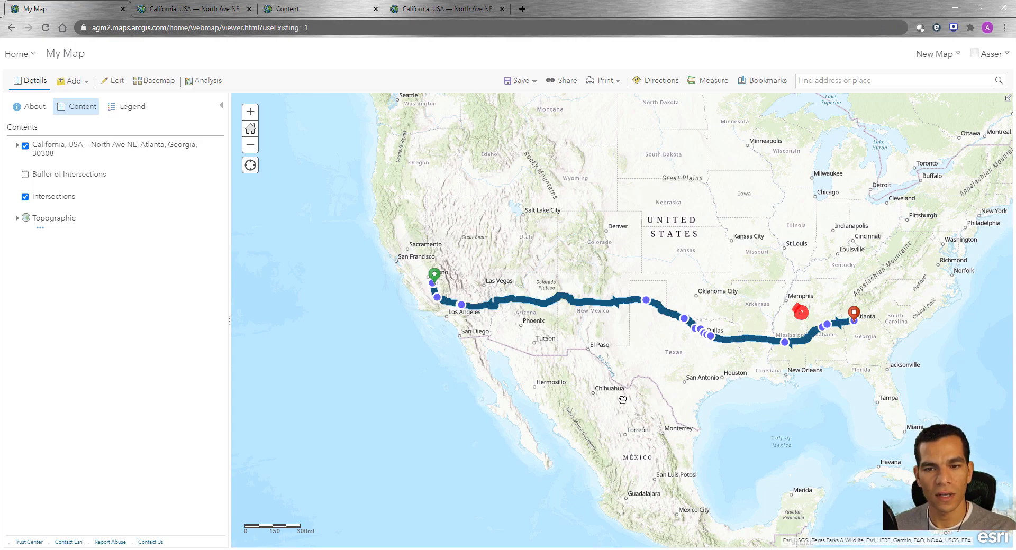
mouse_move(114, 211)
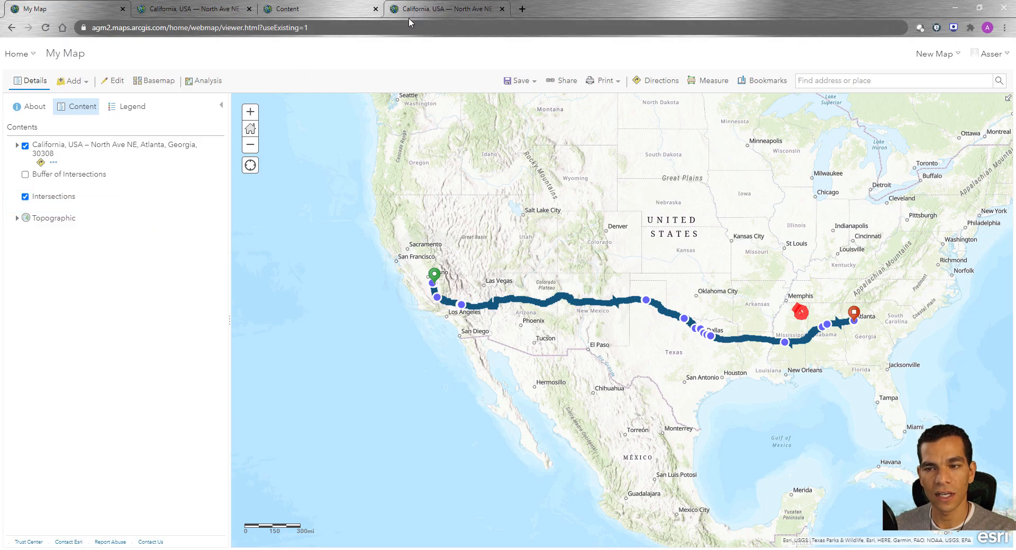
Open the hosted Intersections feature layer's item page from the content list in a separate tab and examine its service URL
left_click(318, 8)
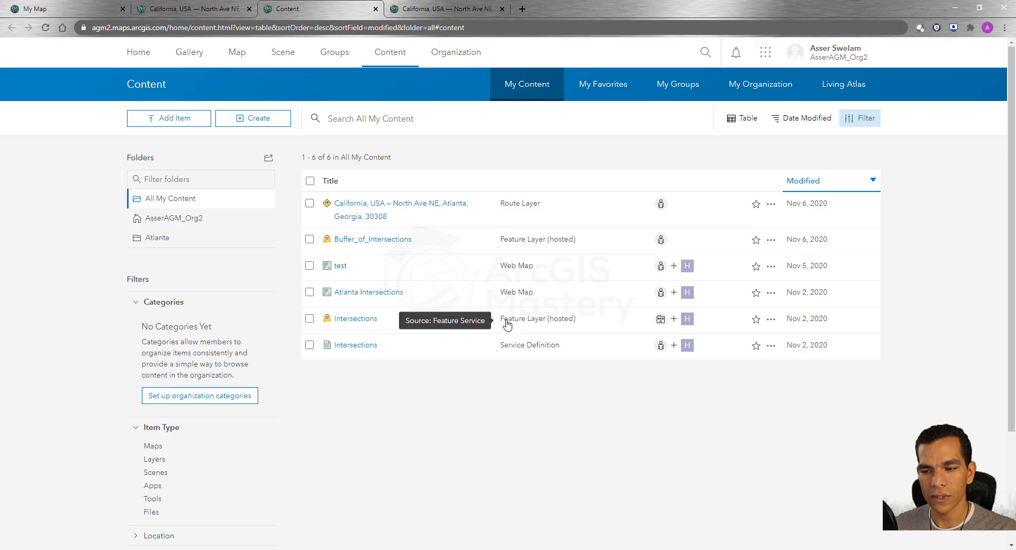
left_click_drag(499, 322, 568, 325)
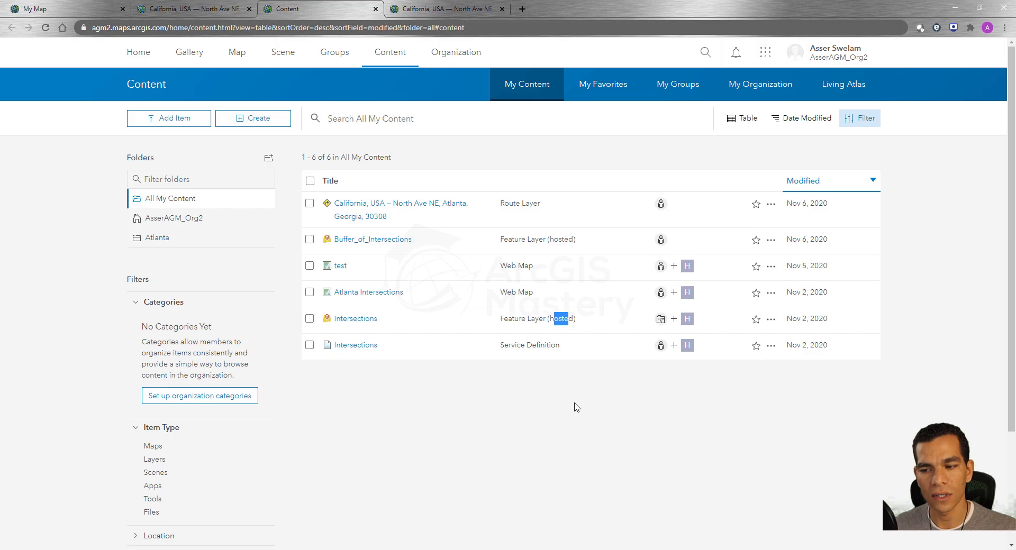
right_click(369, 325)
left_click(402, 330)
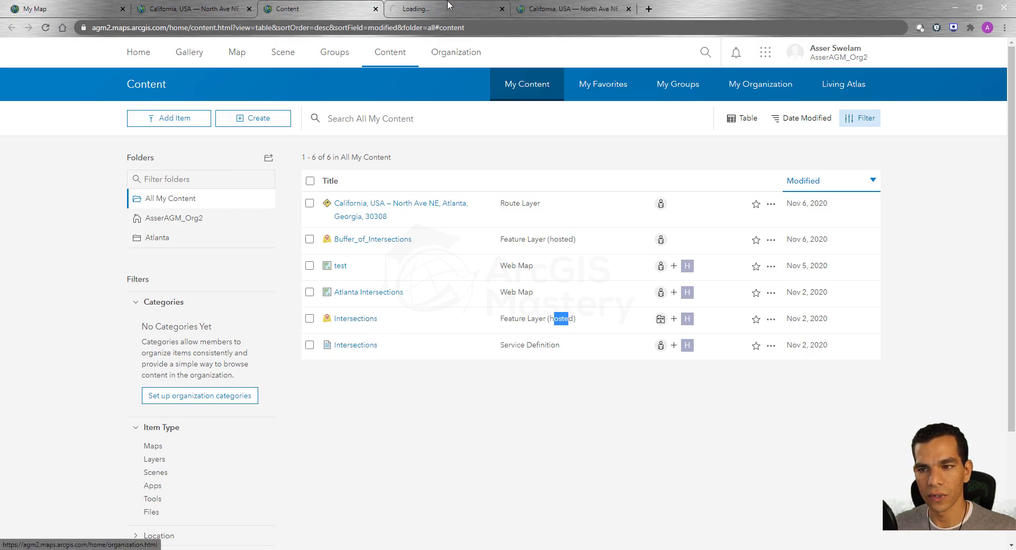
key("ctrl+Tab")
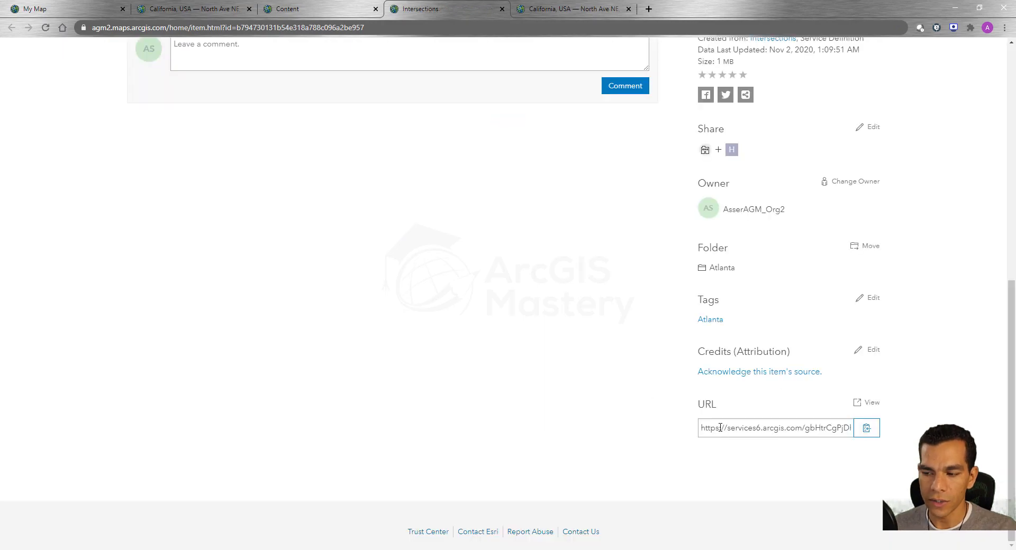
left_click_drag(701, 427, 882, 440)
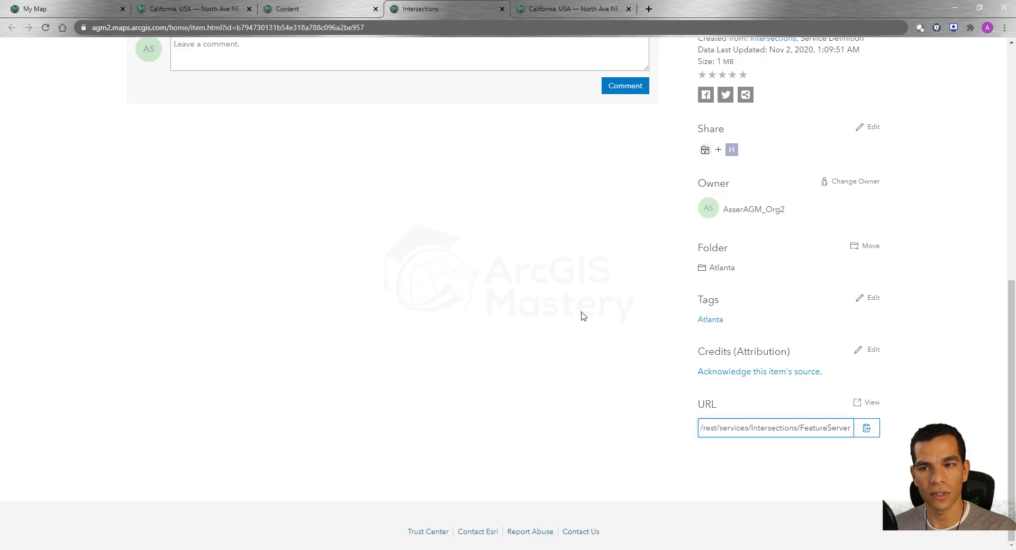
Return to the map and show the additional options for the Intersections layer
left_click(73, 7)
mouse_move(91, 210)
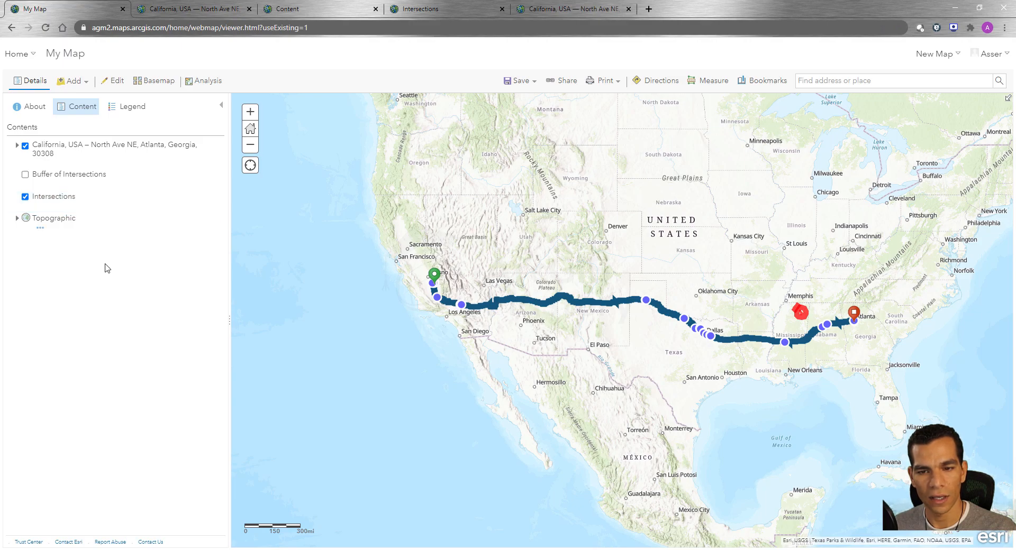
left_click(124, 209)
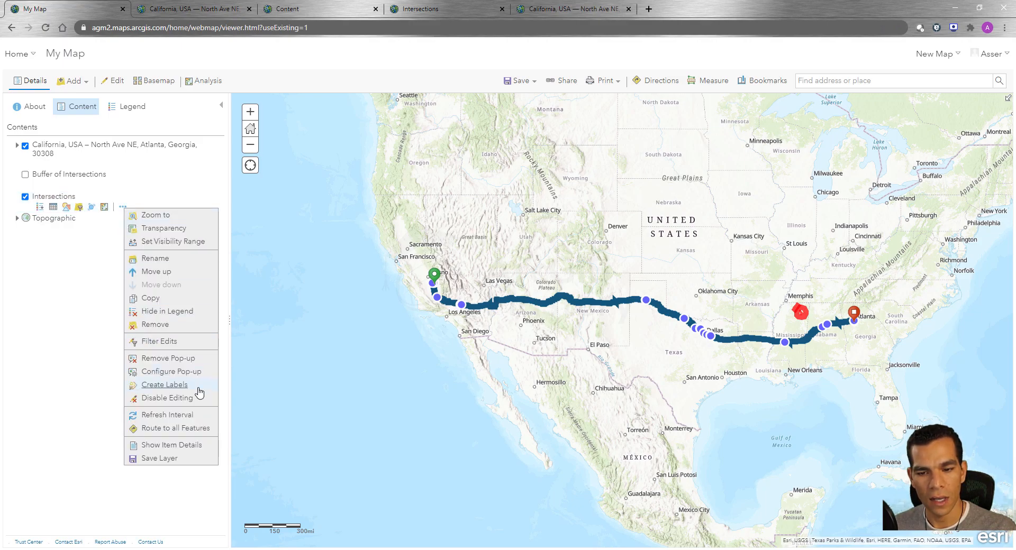